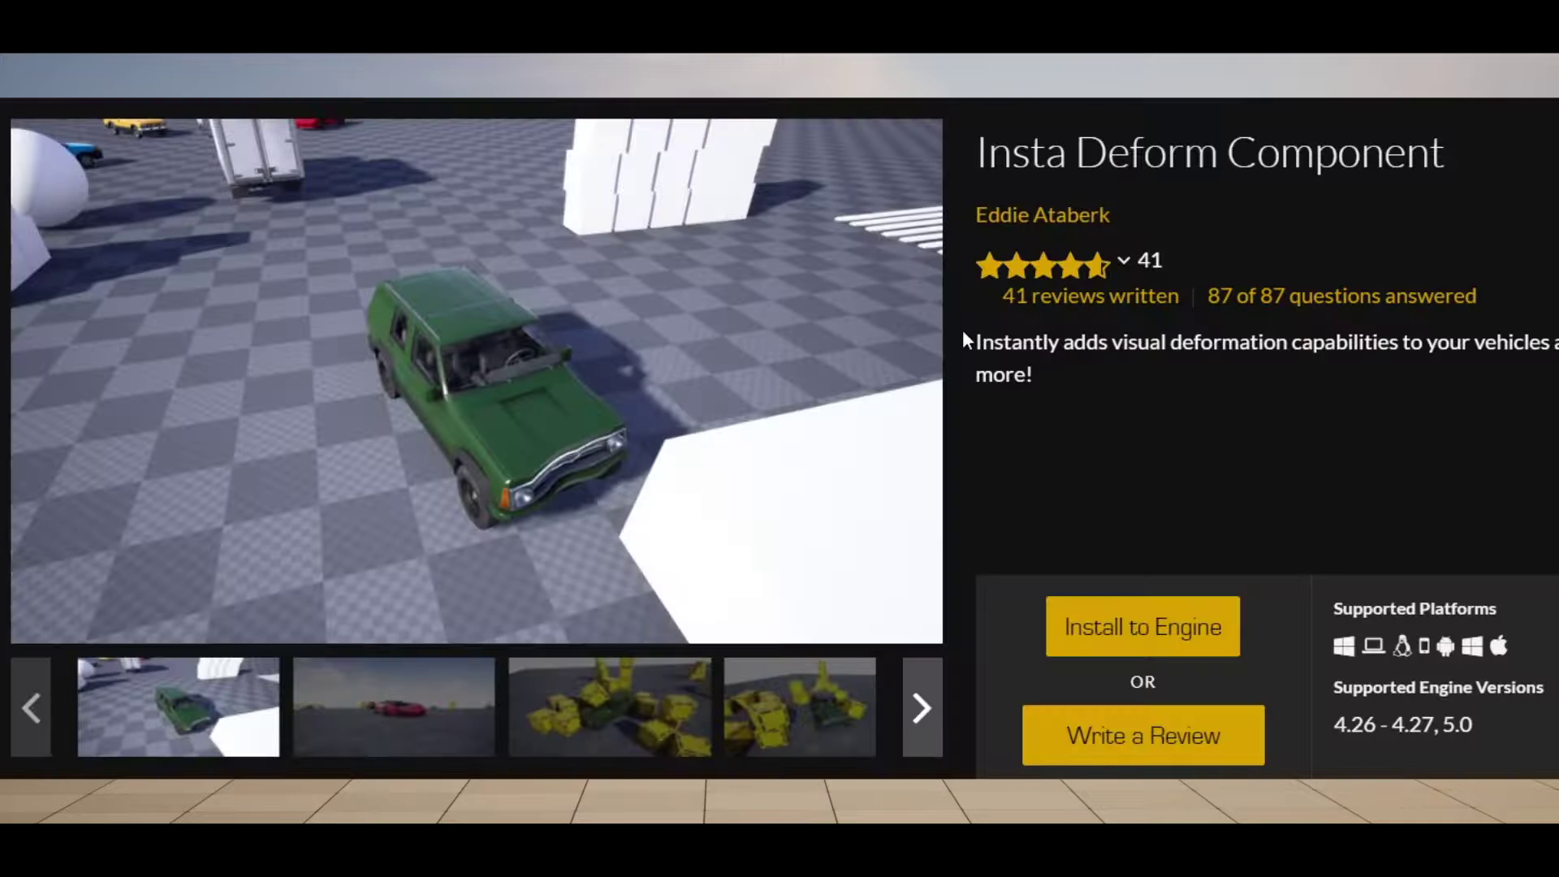
Enable the Insta Deform Component plugin and restart the editor
left_click_drag(974, 341, 1106, 345)
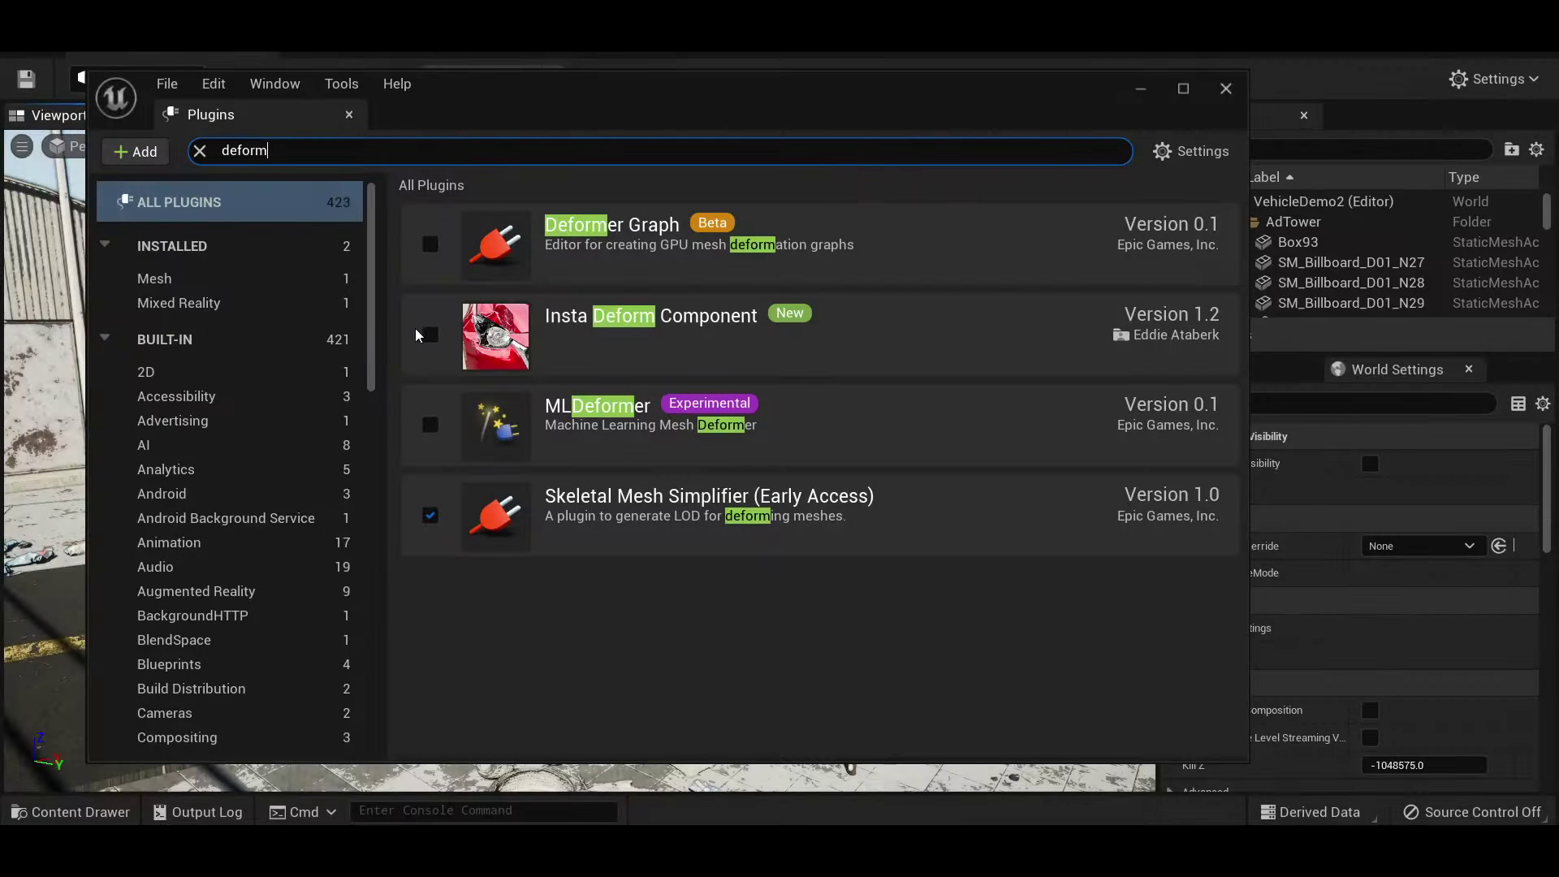
left_click(430, 335)
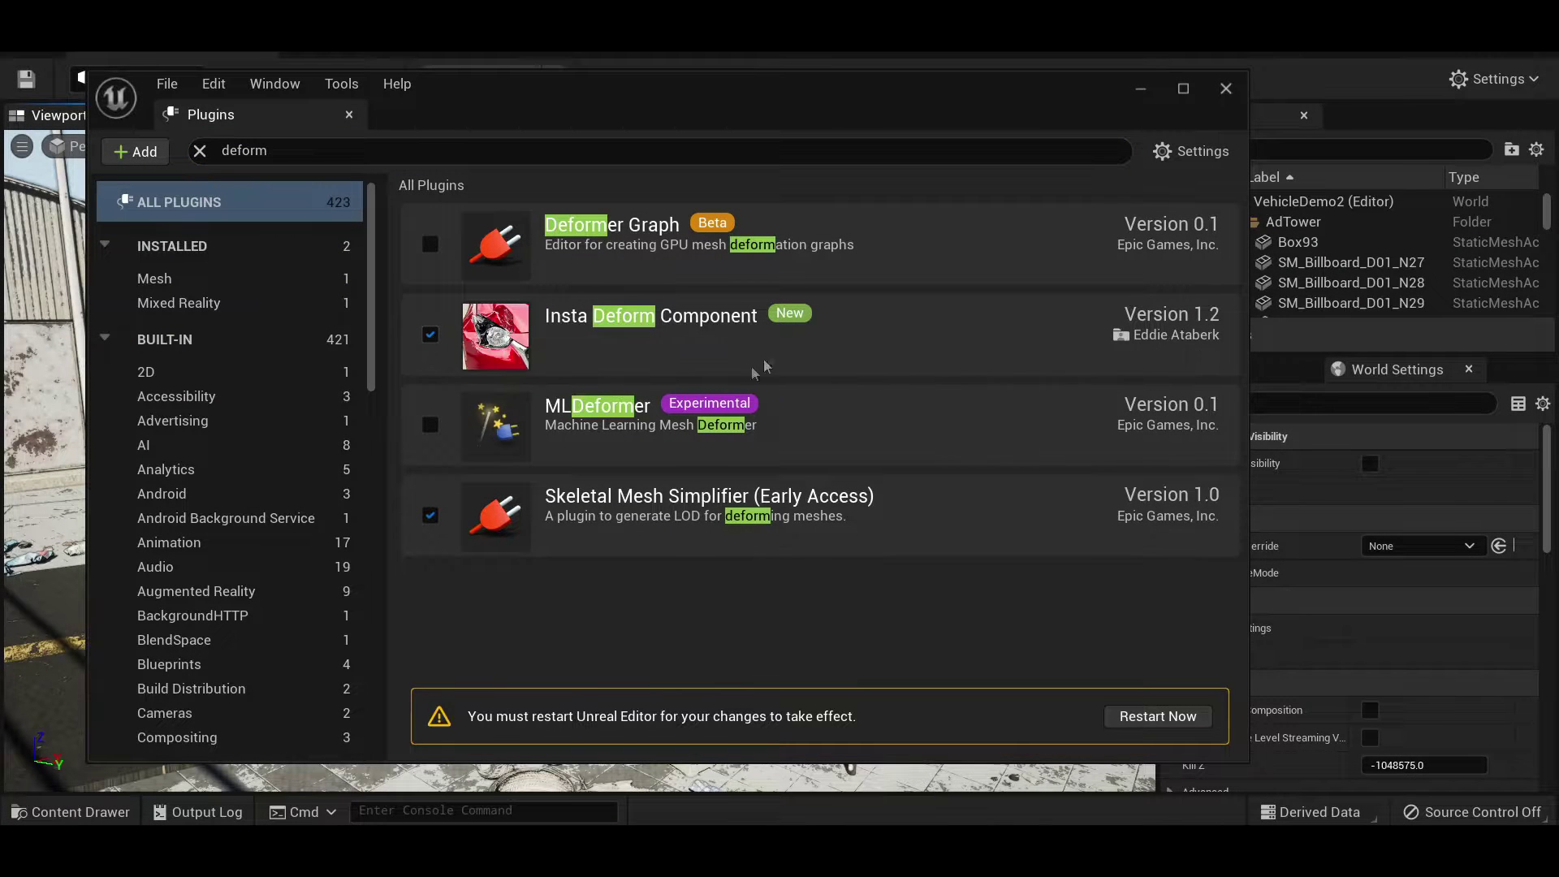
left_click(1158, 715)
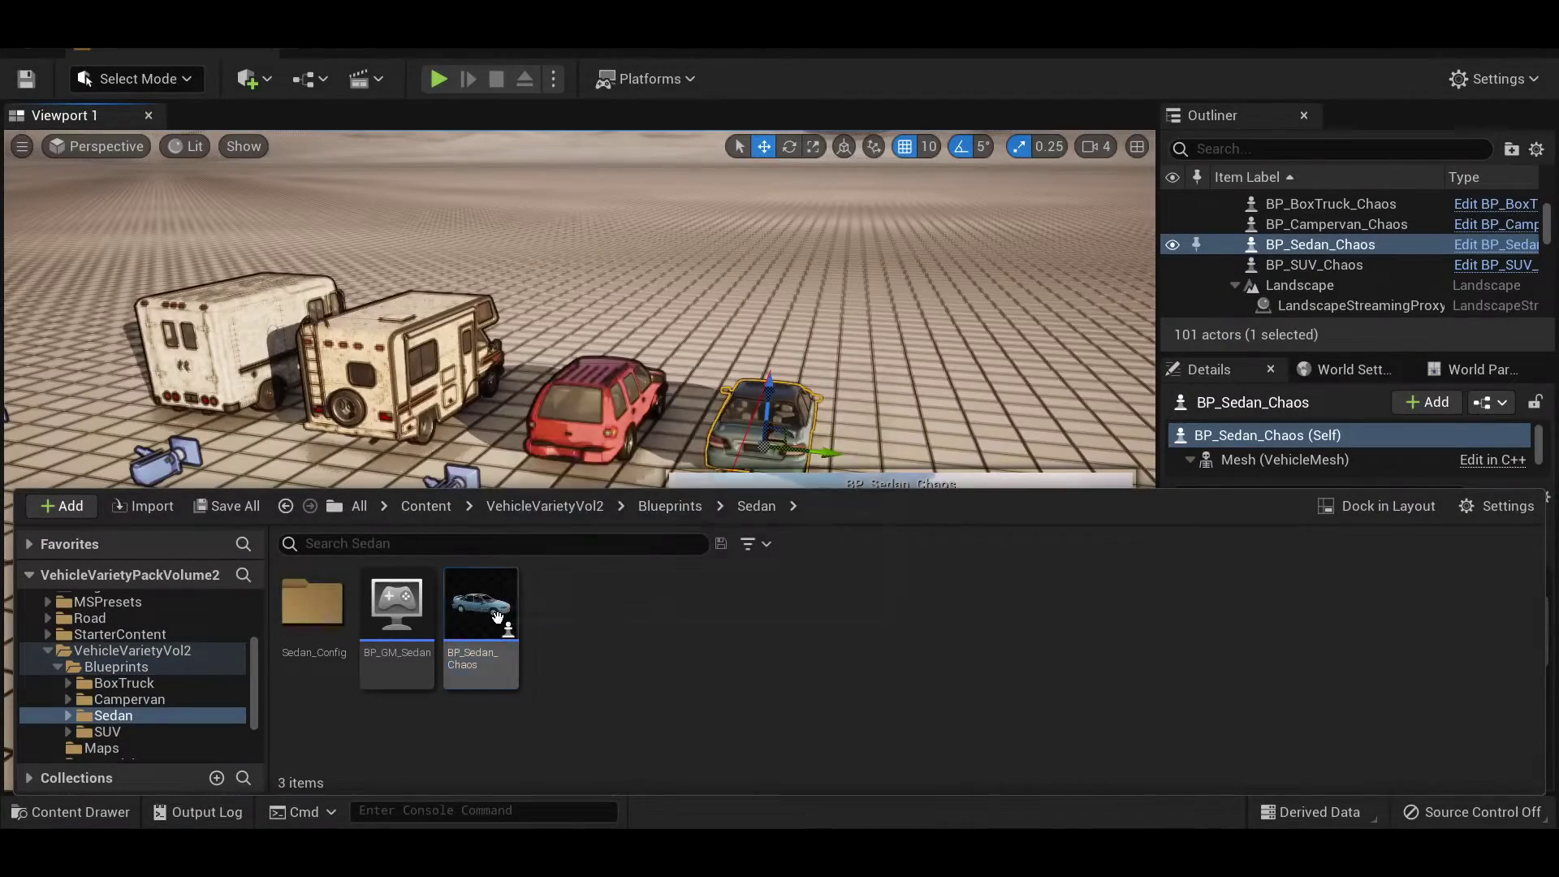
Open the BP_Sedan_Chaos blueprint and add an Insta Deform component to it
left_click(498, 617)
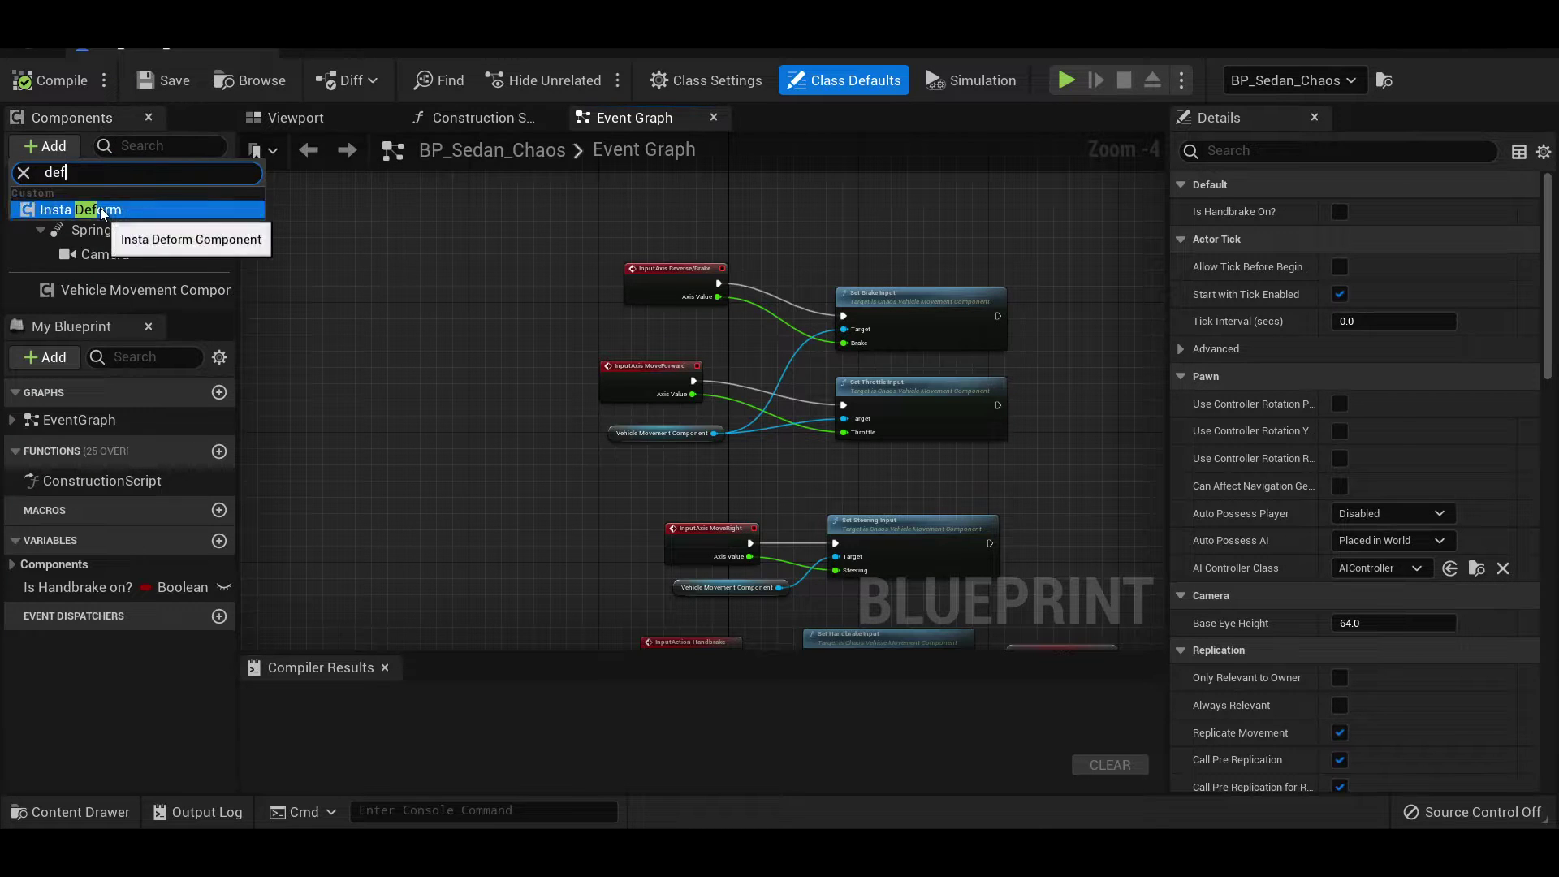
left_click(102, 211)
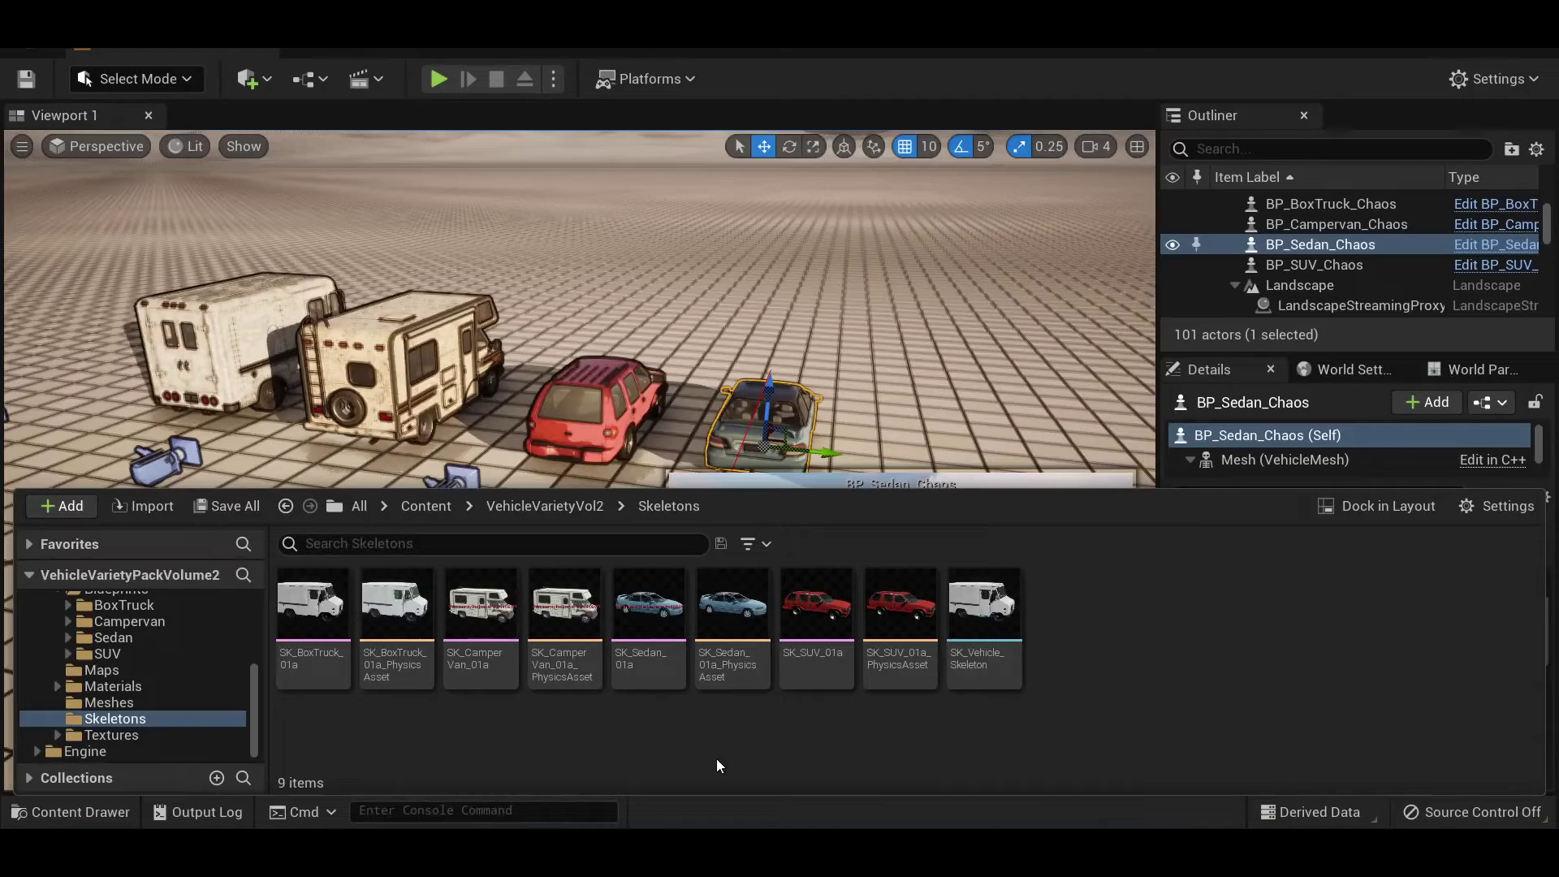
In the SK_Sedan_01a physics asset, enable Simulation Generates Hit Events for Vehicle_ROOT and all four wheel bodies, and save
left_click(732, 642)
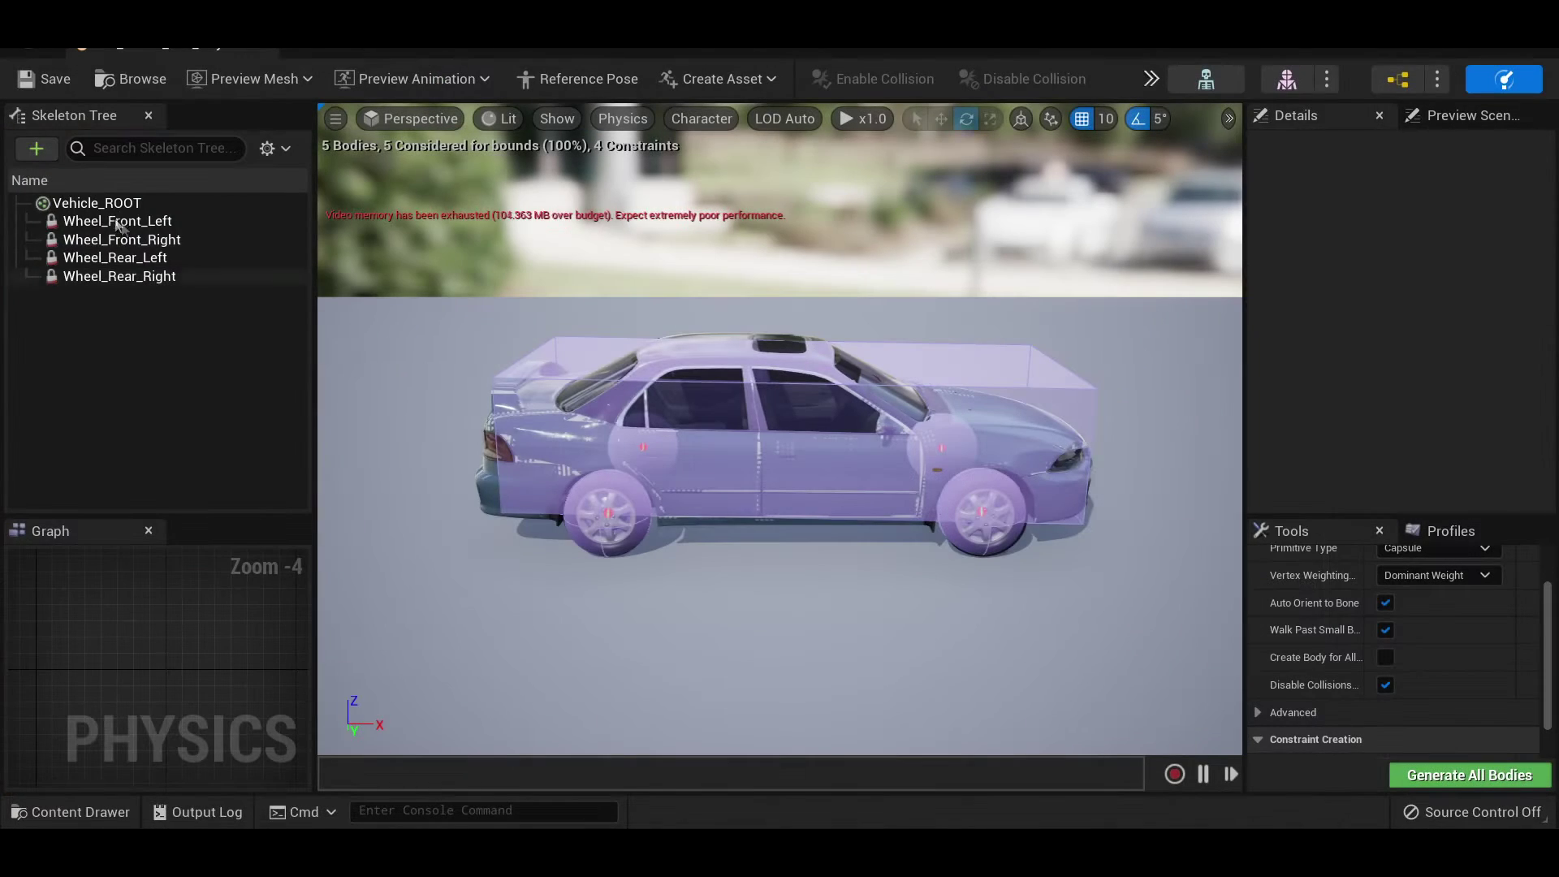
left_click(89, 203)
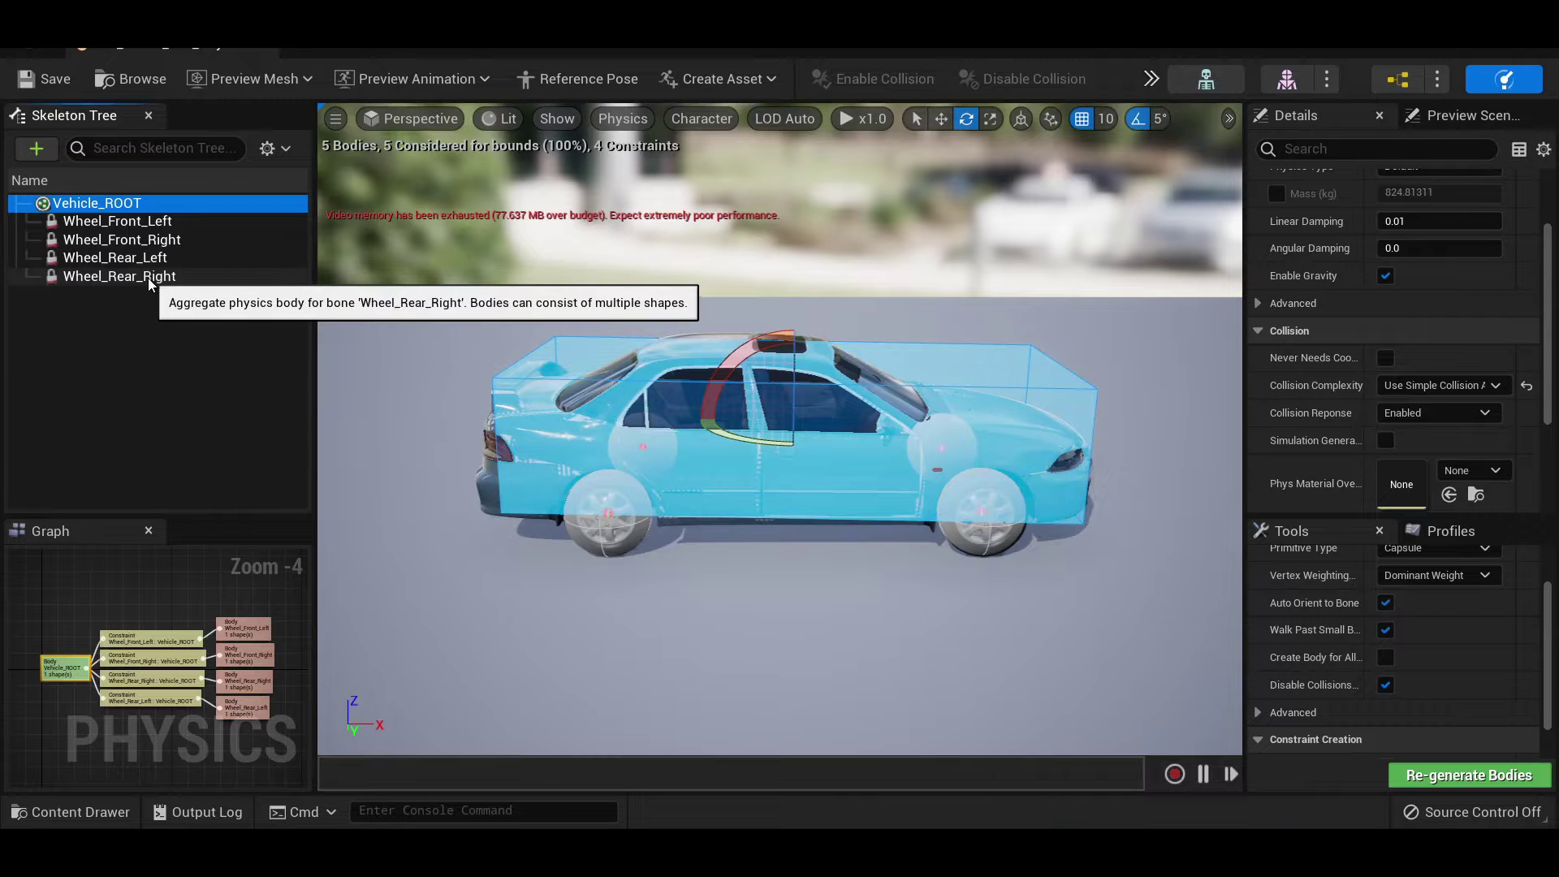
left_click(155, 277, "shift")
scroll(1351, 391, "down", 2)
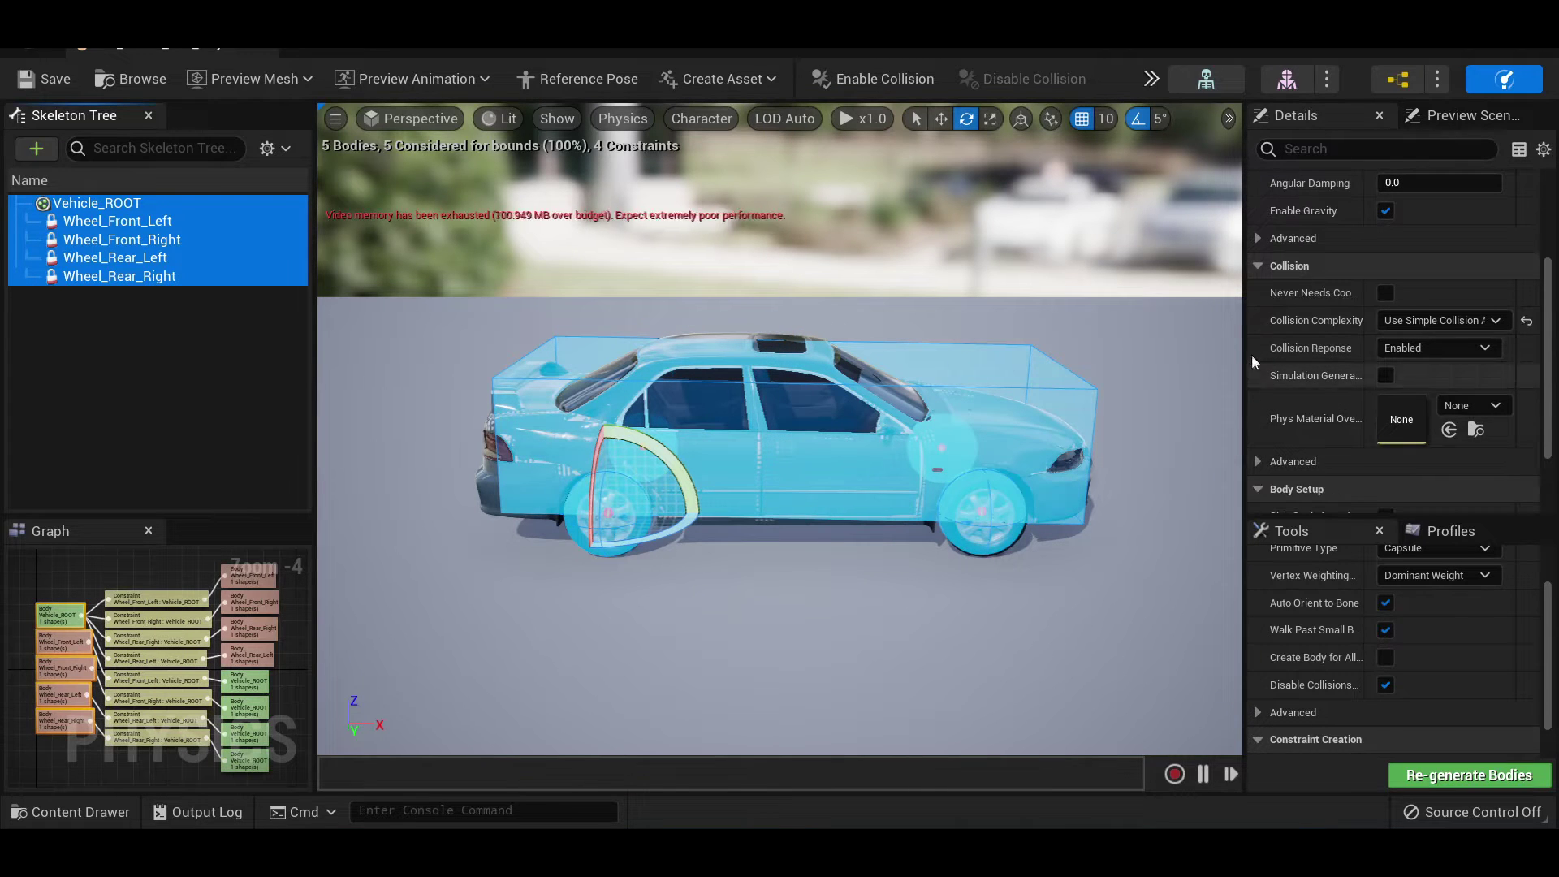
left_click_drag(1245, 351, 1140, 349)
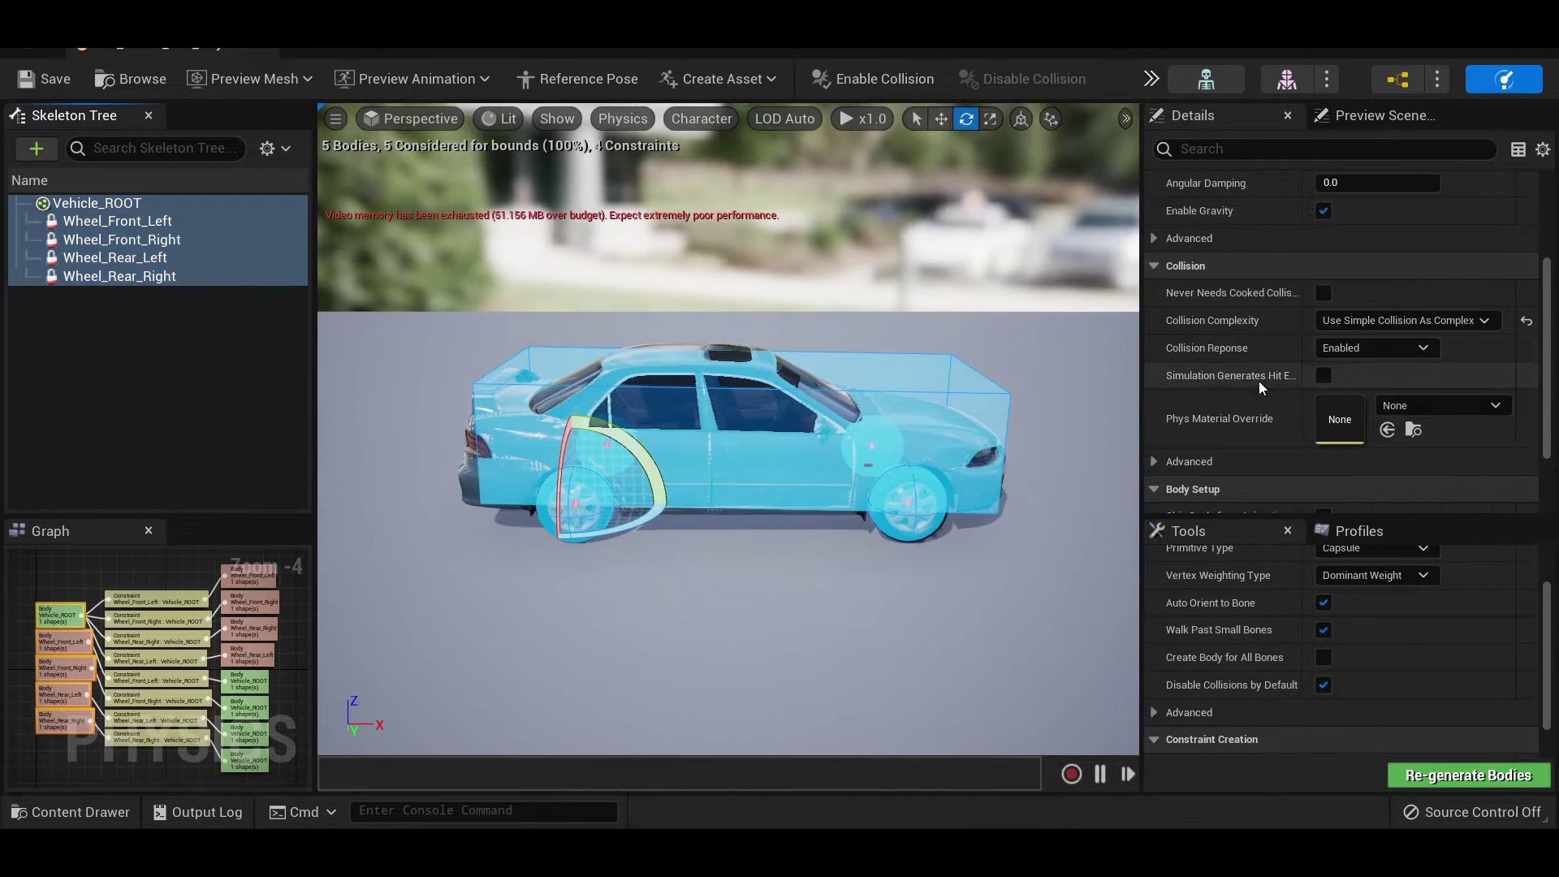
left_click(1323, 375)
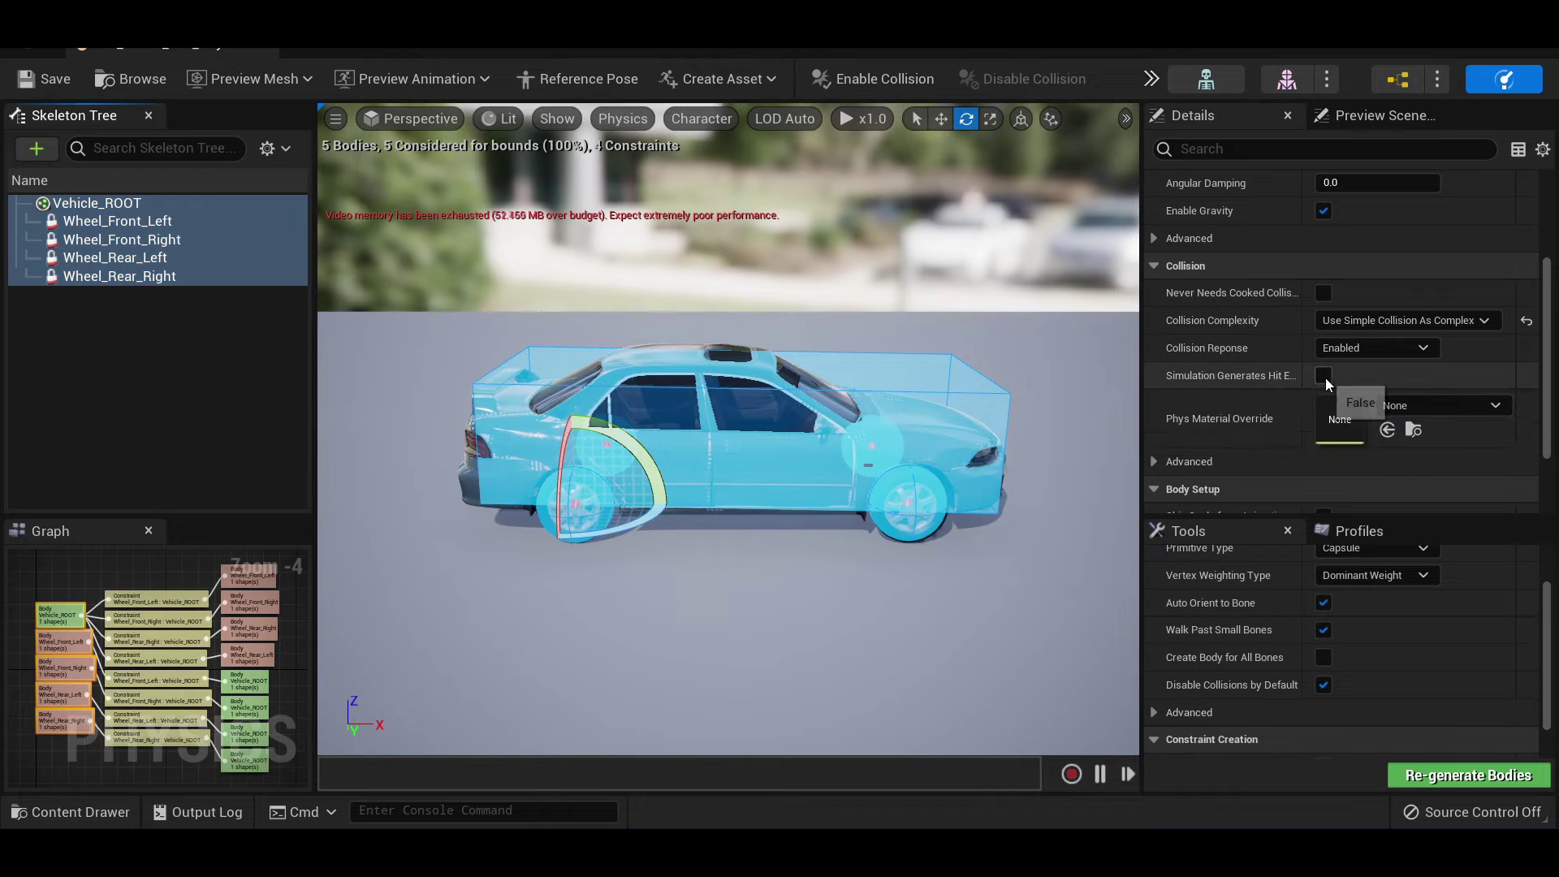
left_click(44, 78)
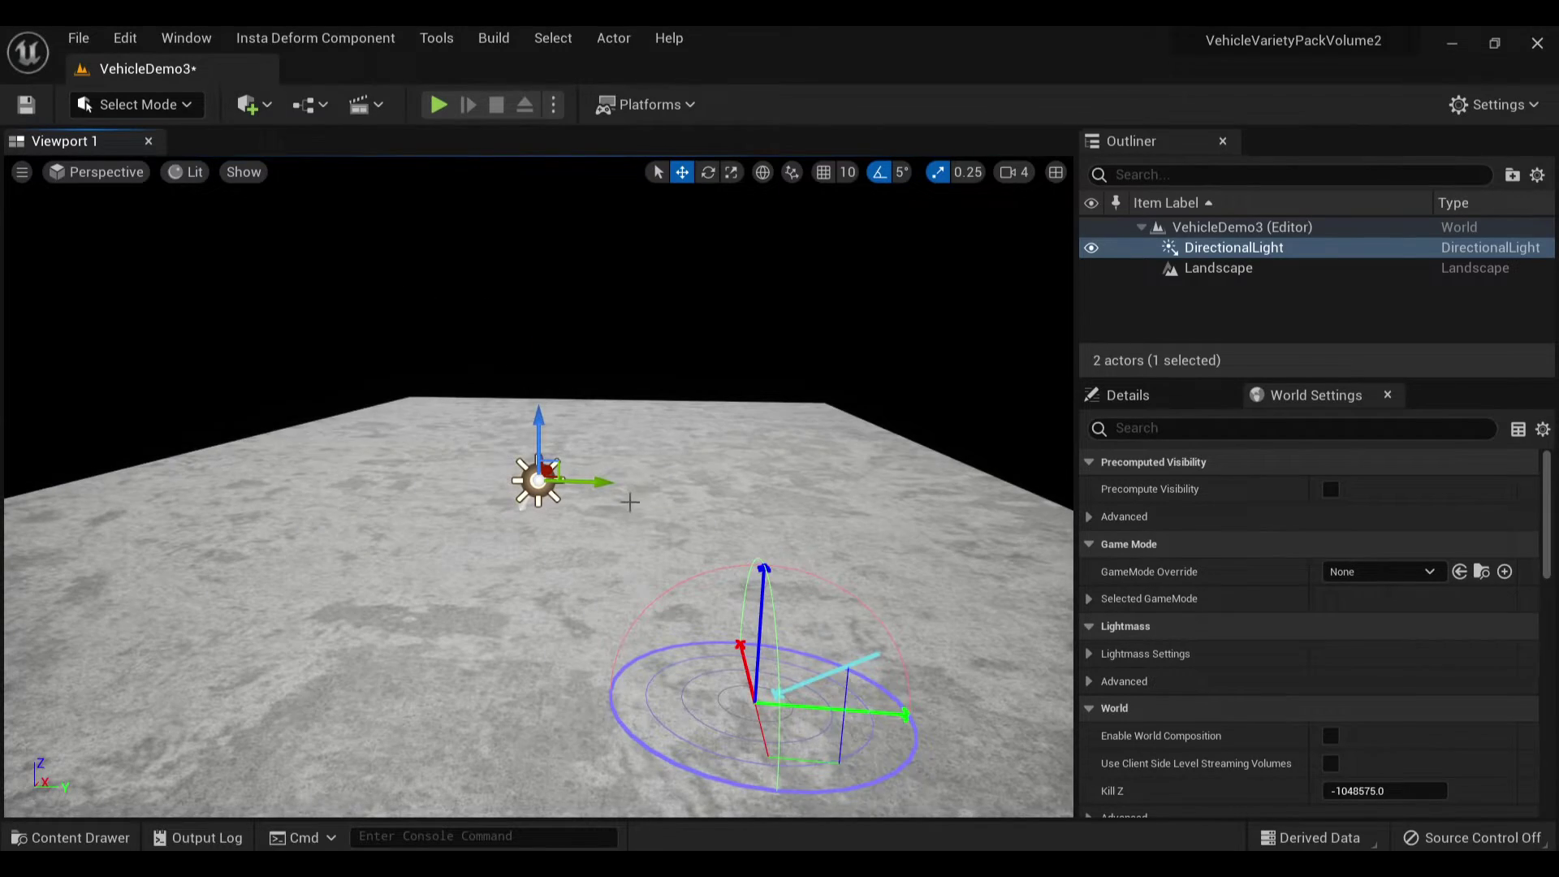
Add sky lighting and atmosphere actors to the VehicleDemo3 level
left_click(253, 104)
mouse_move(309, 325)
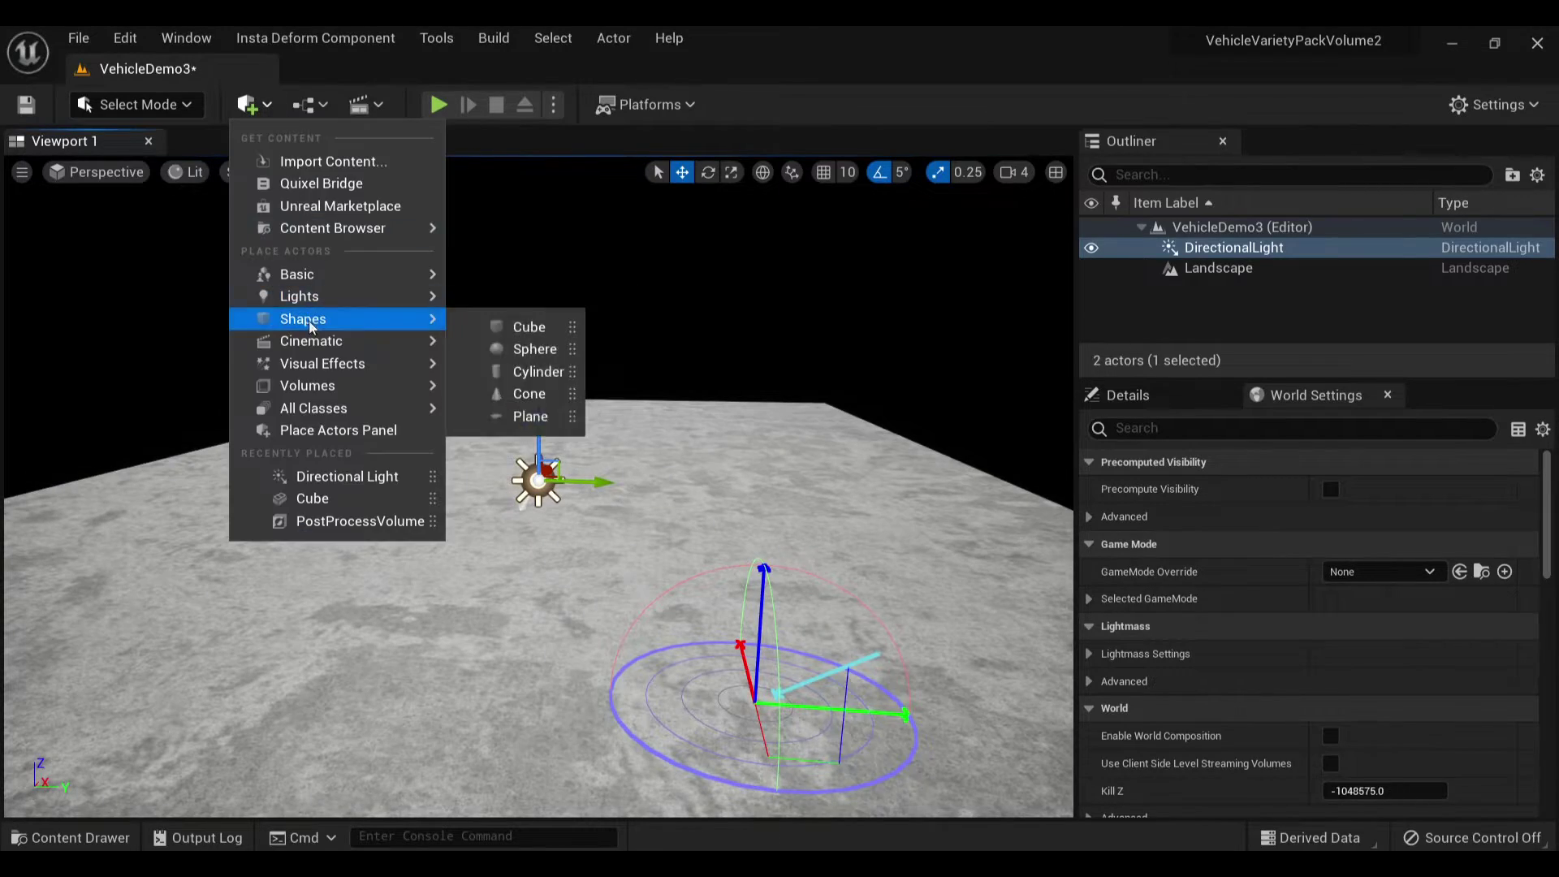
left_click(548, 393)
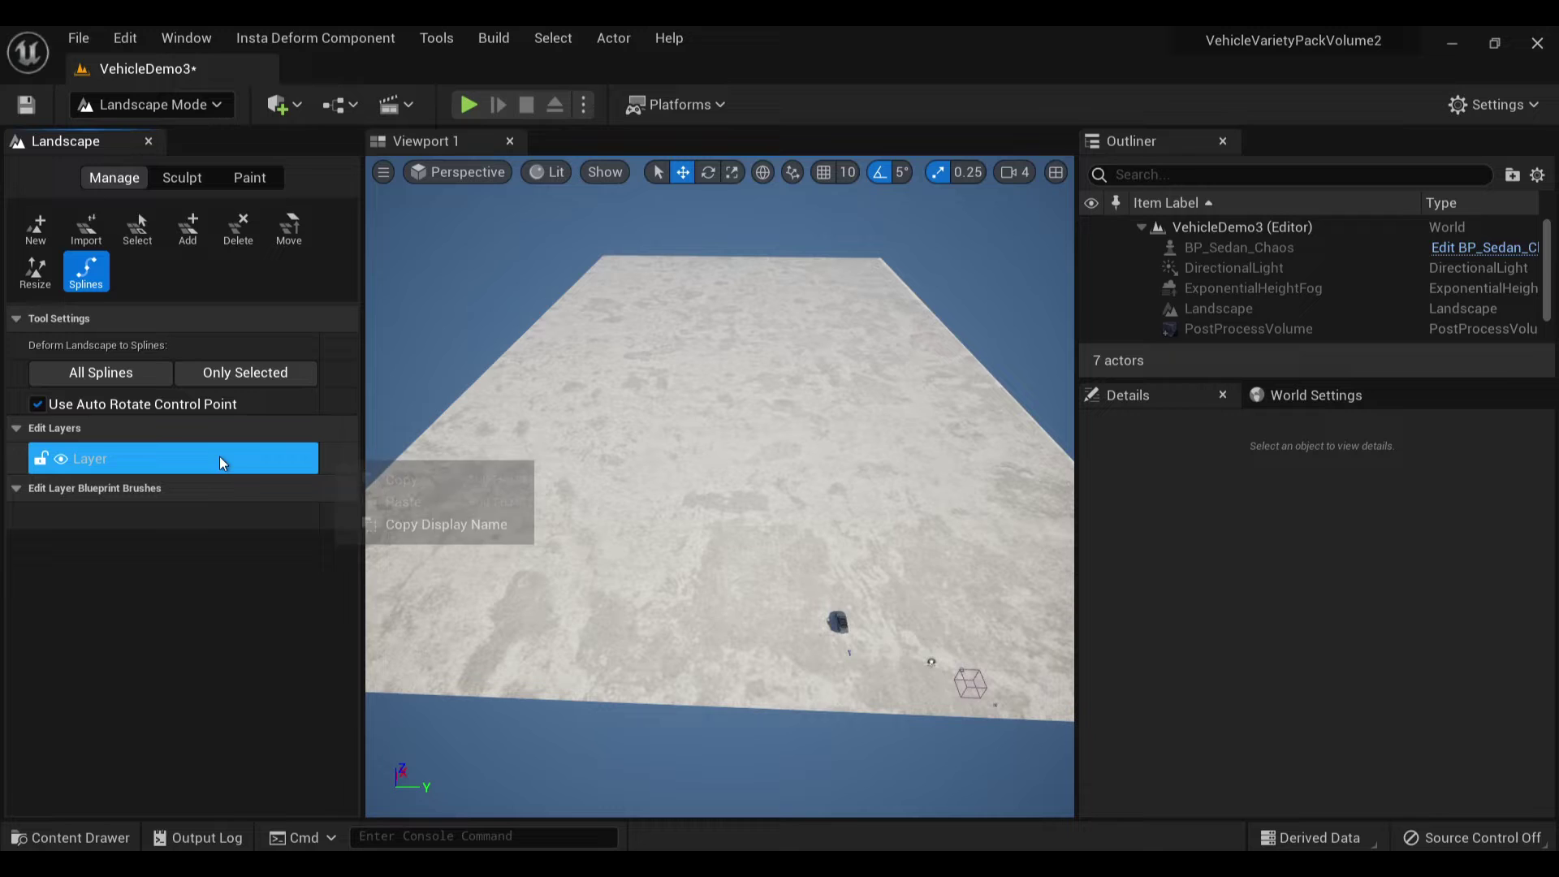
Create a new landscape edit layer named Splines
right_click(198, 465)
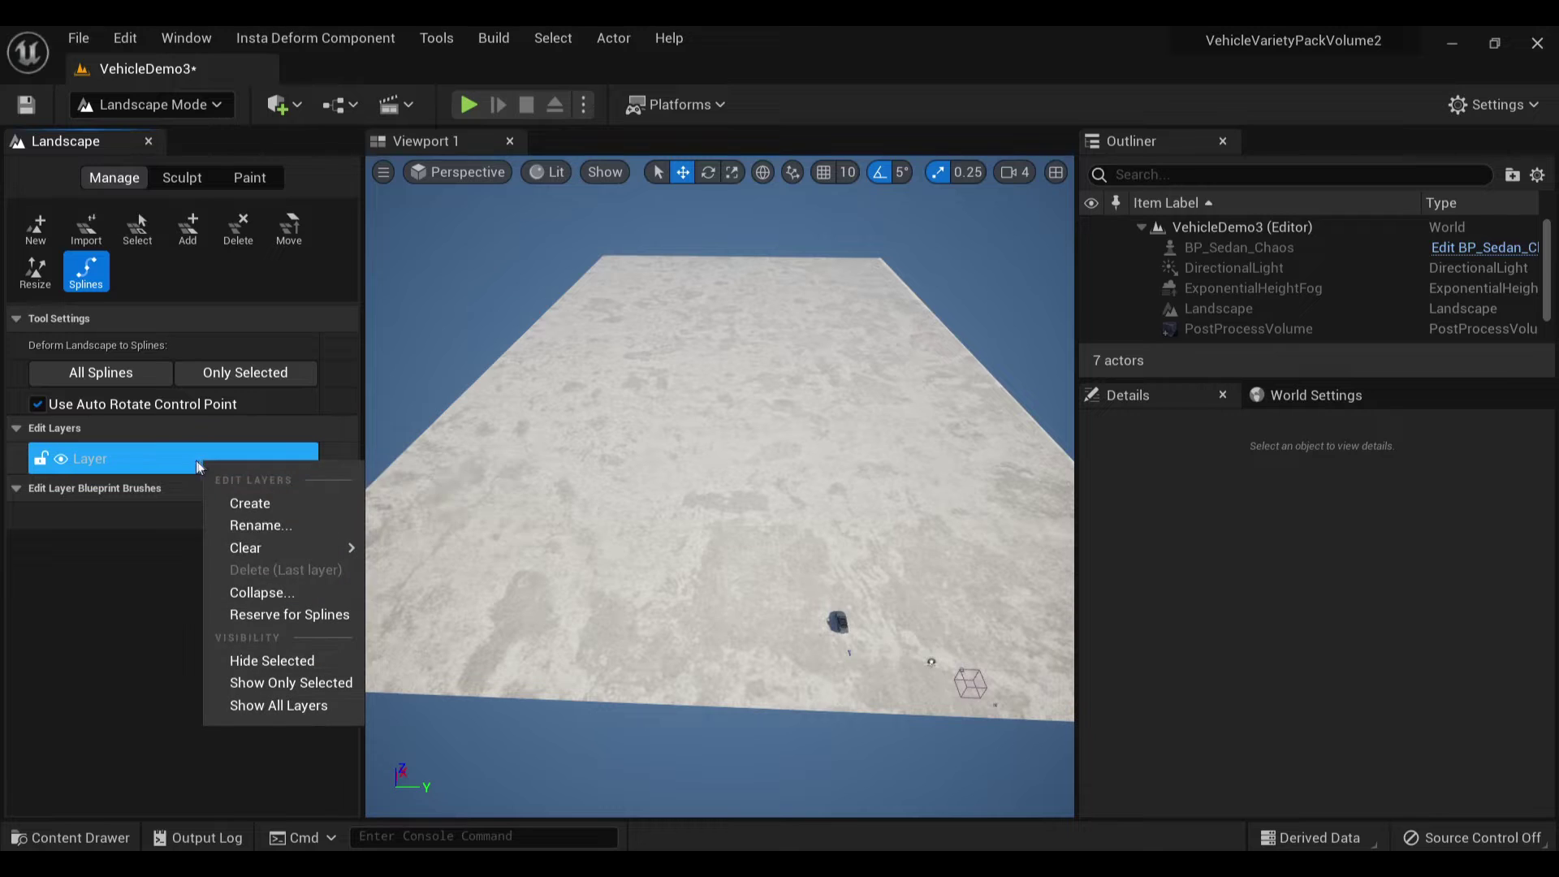
left_click(251, 503)
type("Splines")
key("Return")
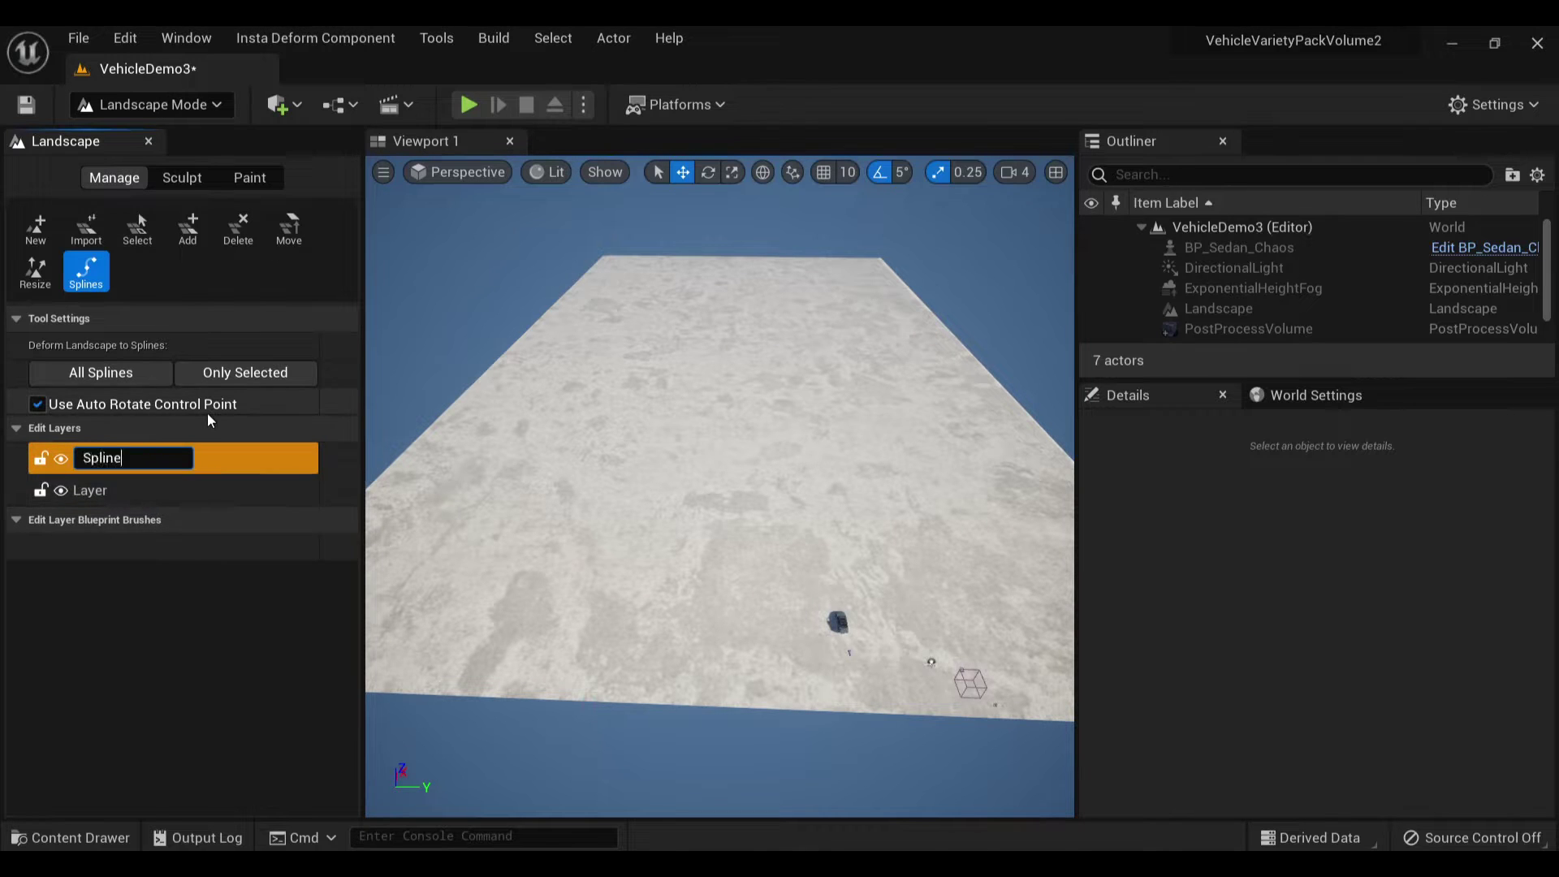
Lay a closed road spline loop on the landscape and set the ROAD_1 spline mesh's Y scale to 0.4
left_click(838, 571, "ctrl")
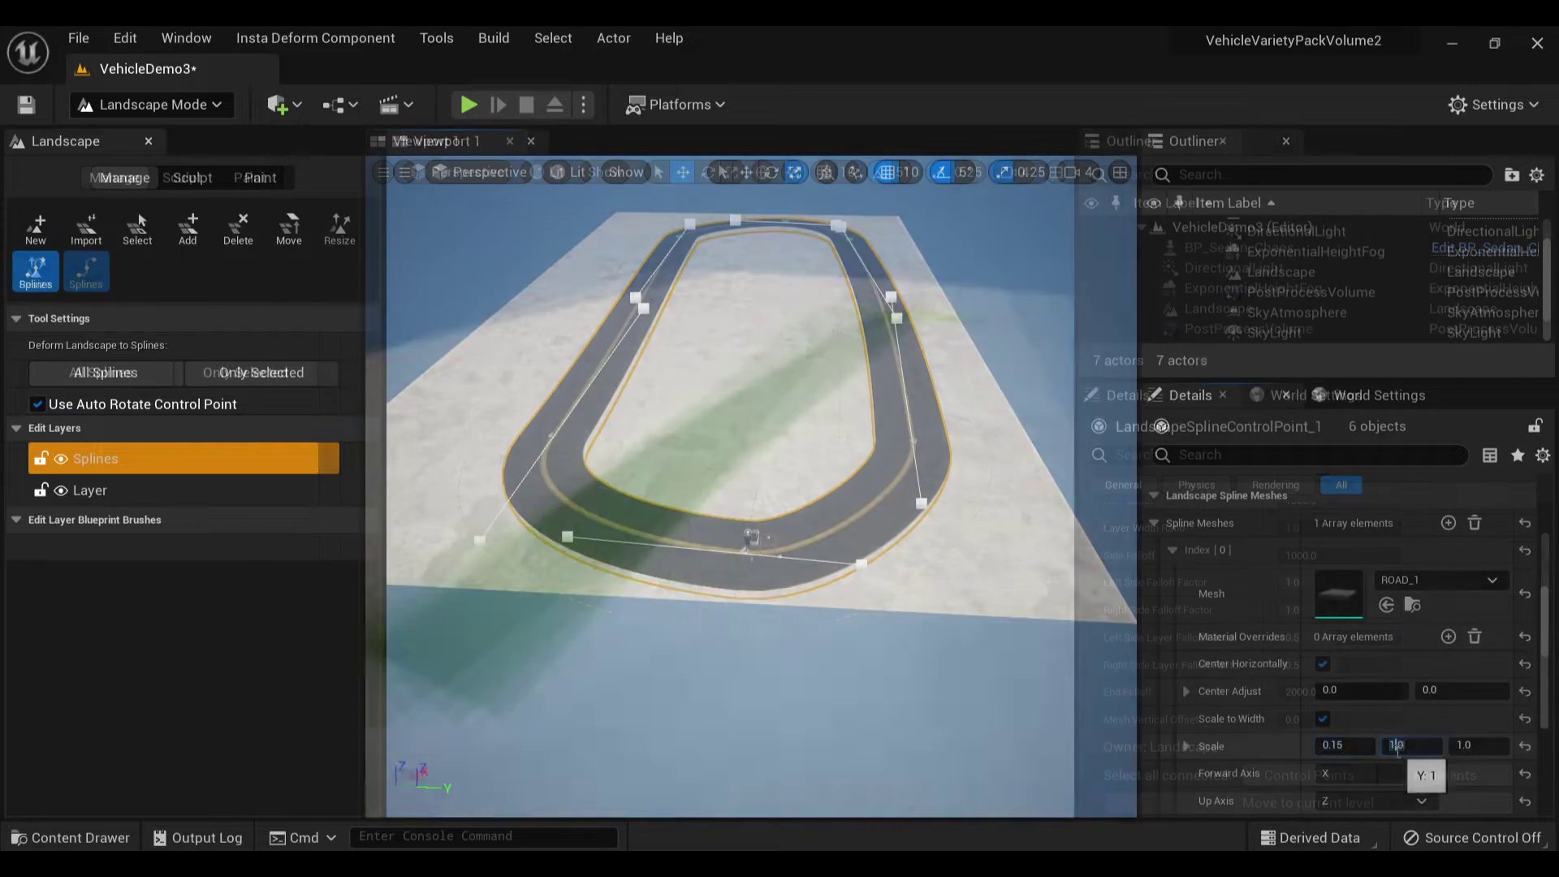
left_click(1422, 744)
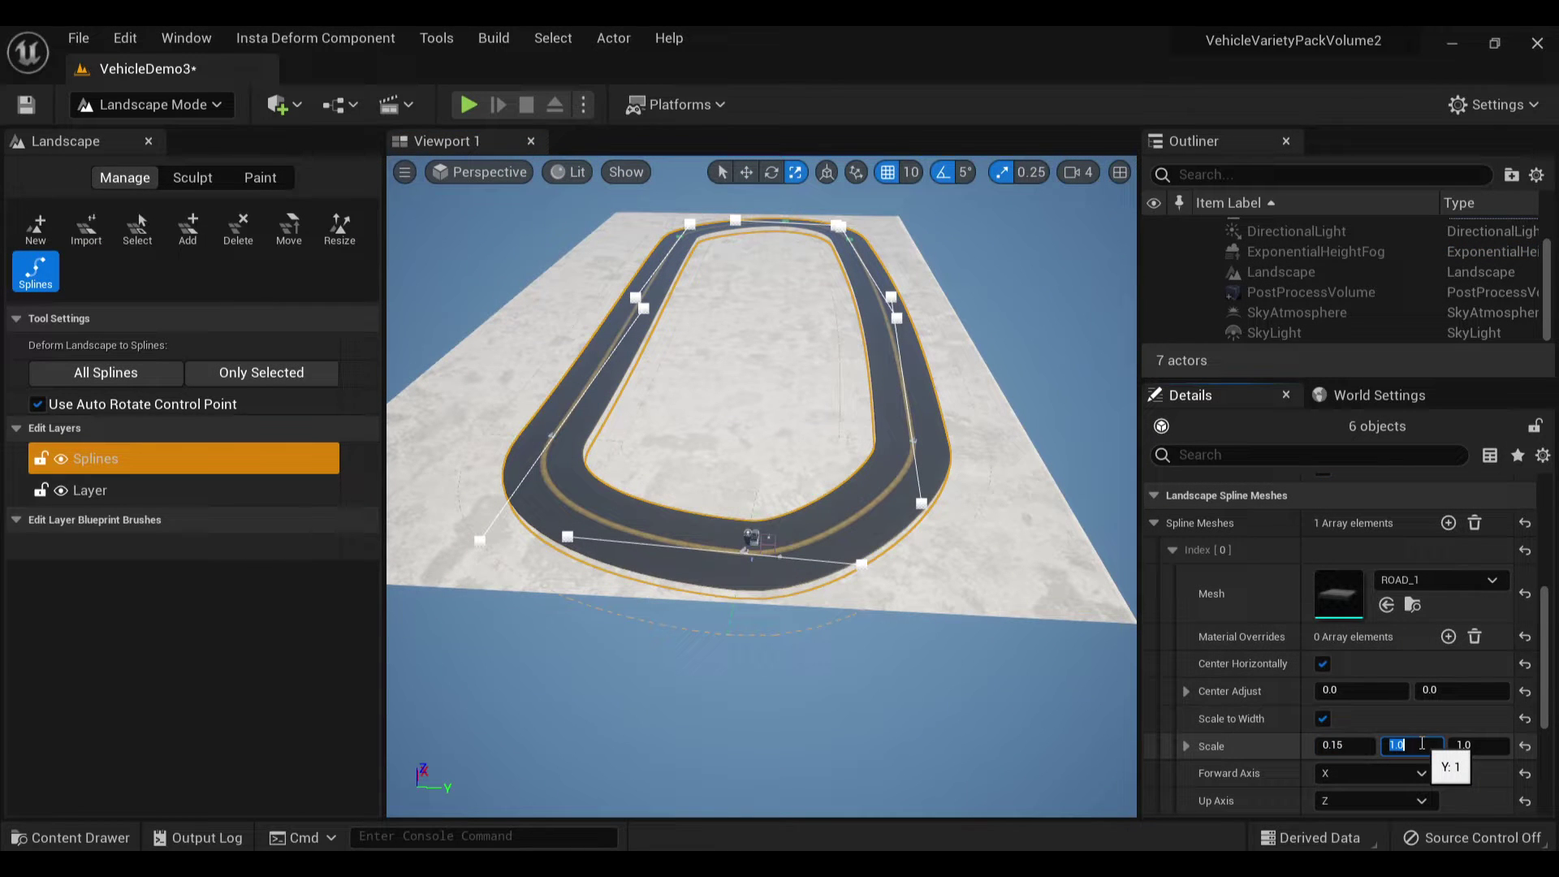
type("0.4")
key("Return")
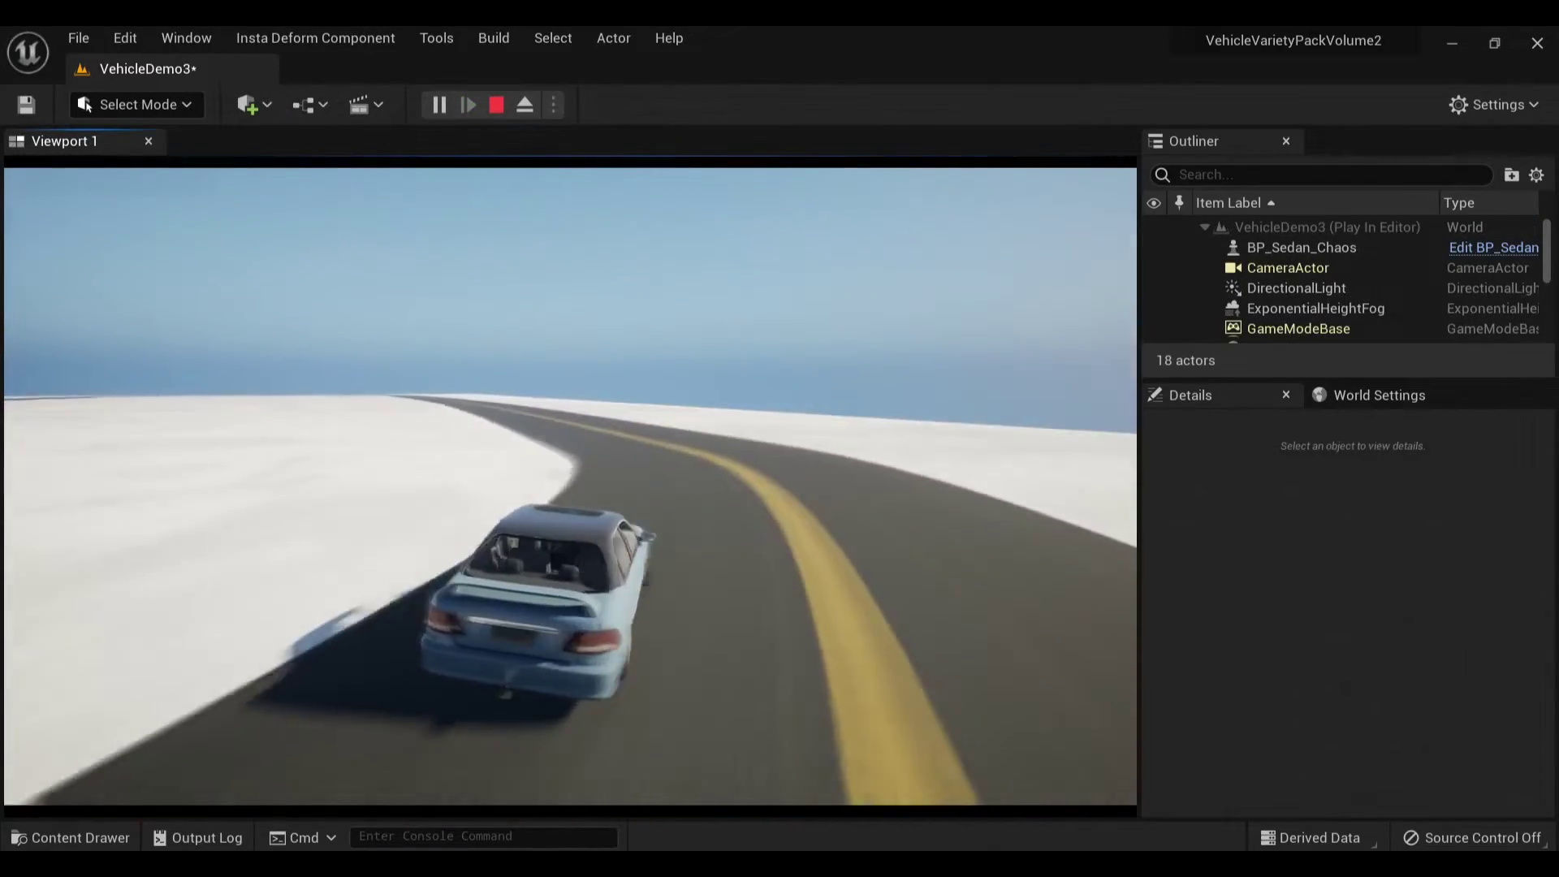
Test-drive the sedan along the curved road, steering both ways to stay on it
key("d")
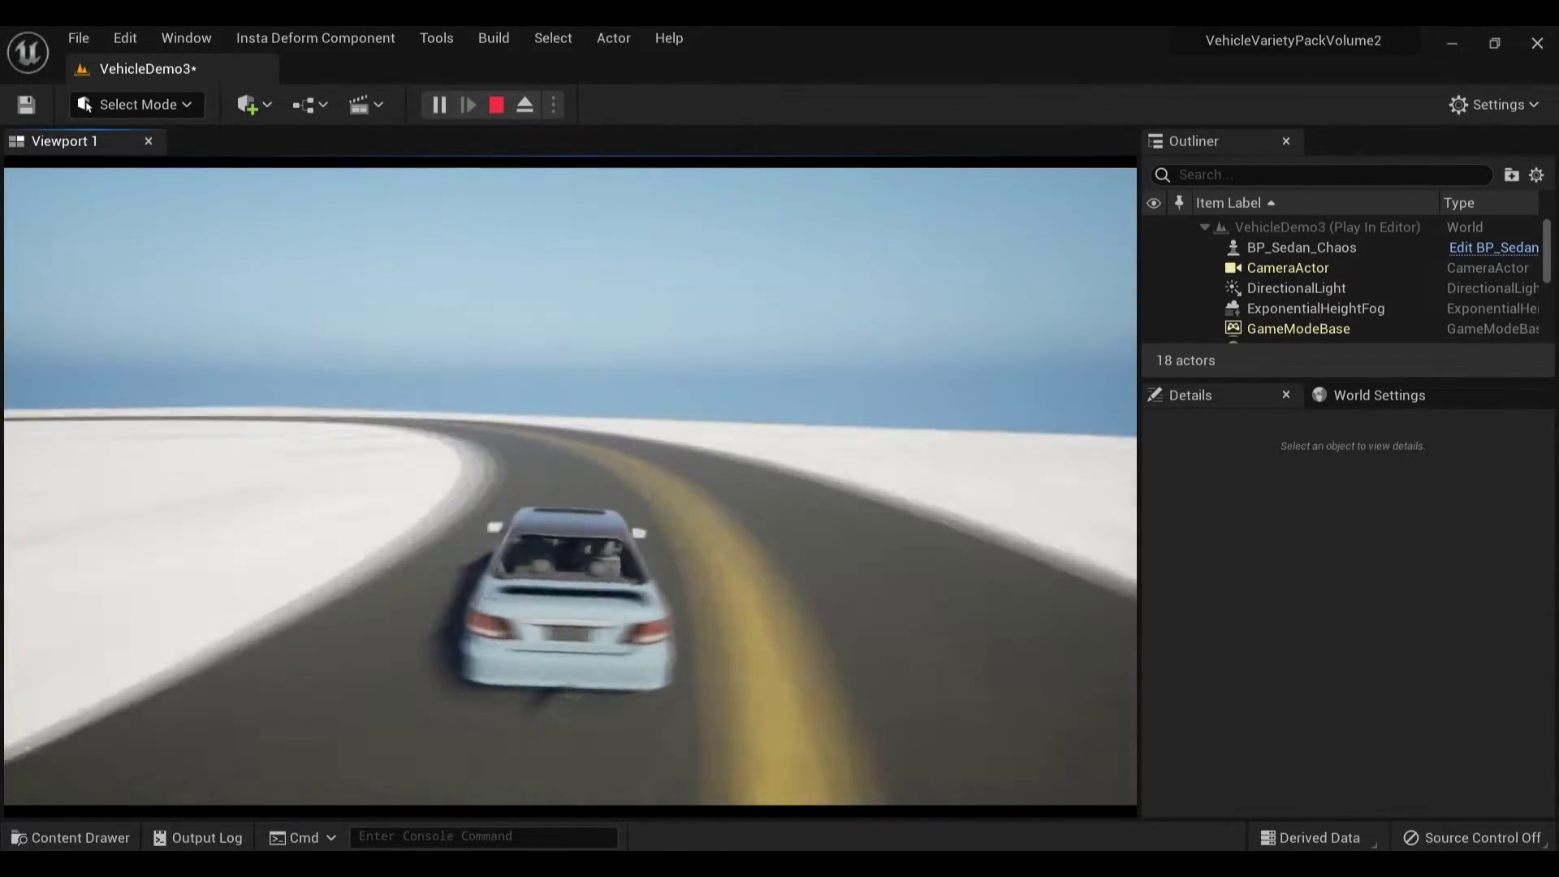
key("a")
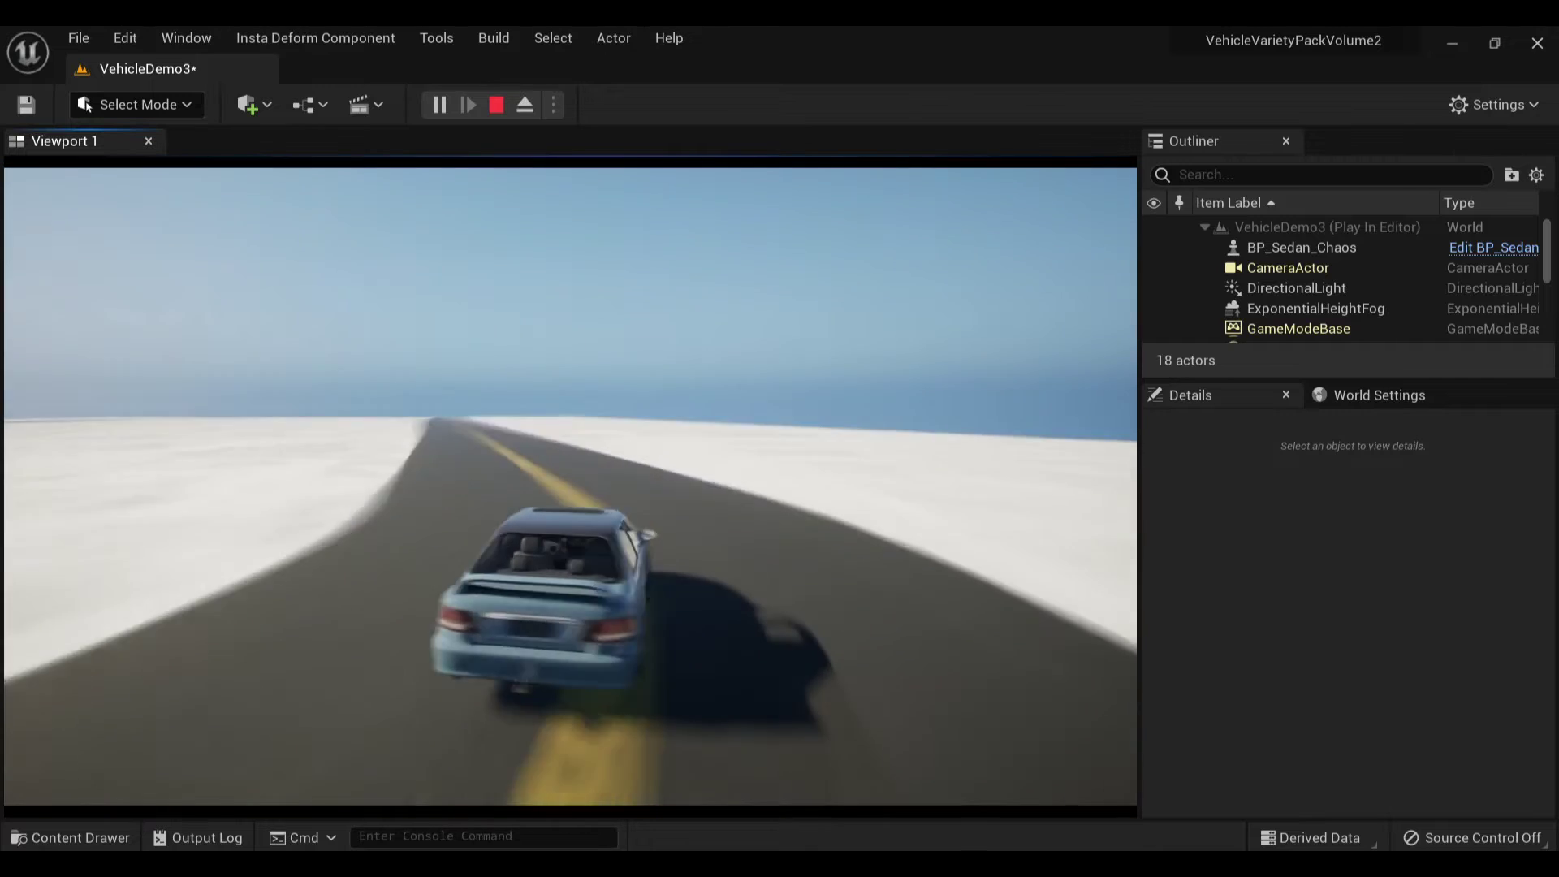
key("d")
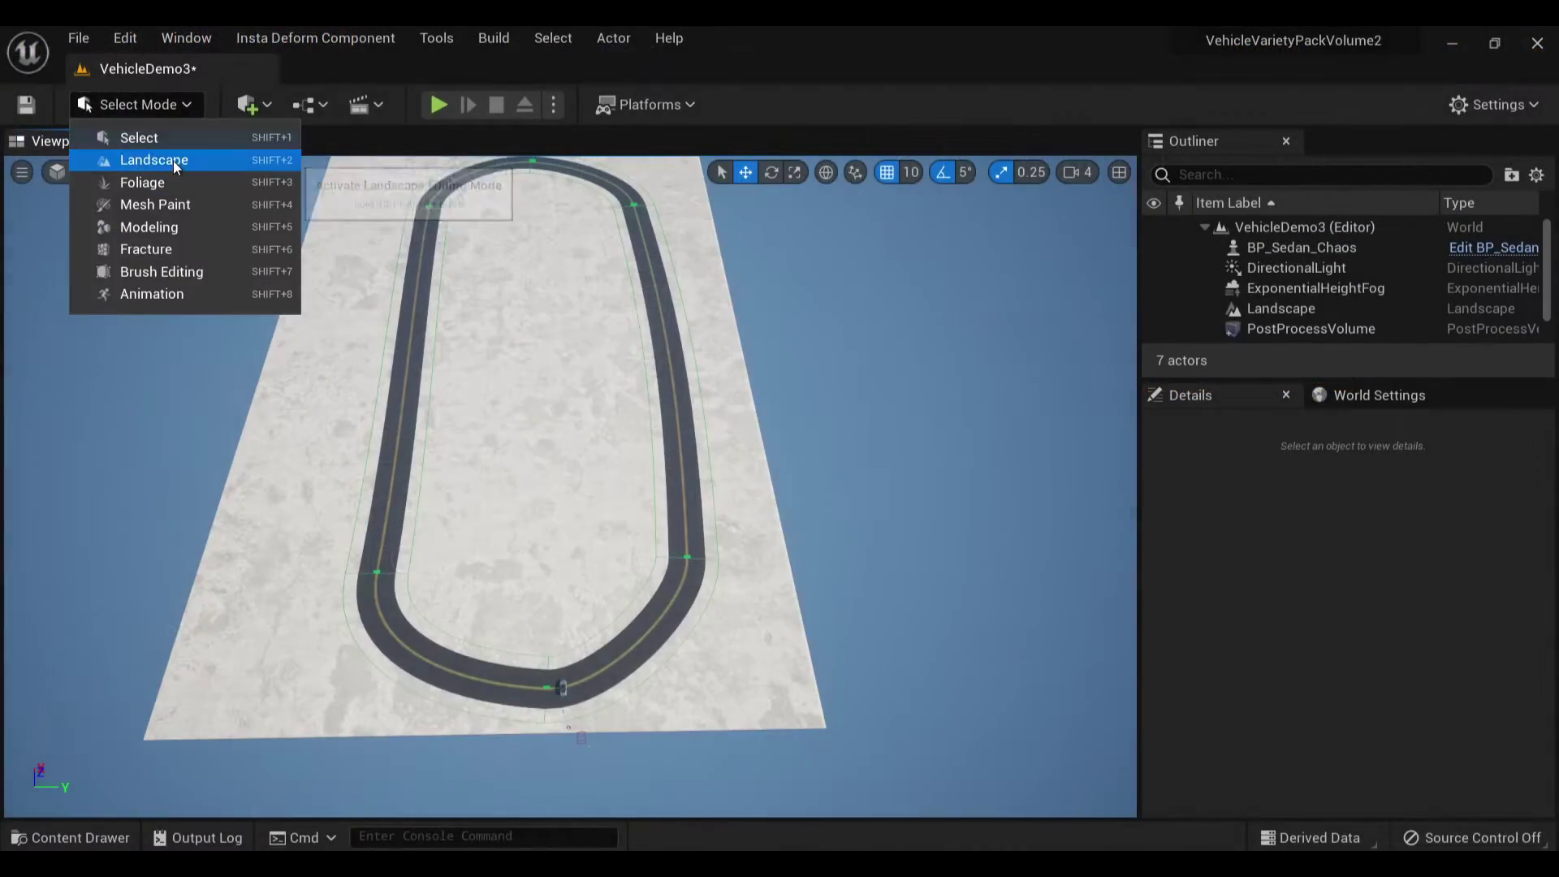
Switch to Landscape mode, and open the weight of the PostProcessVolume's CelShaderV2 material for editing
left_click(153, 156)
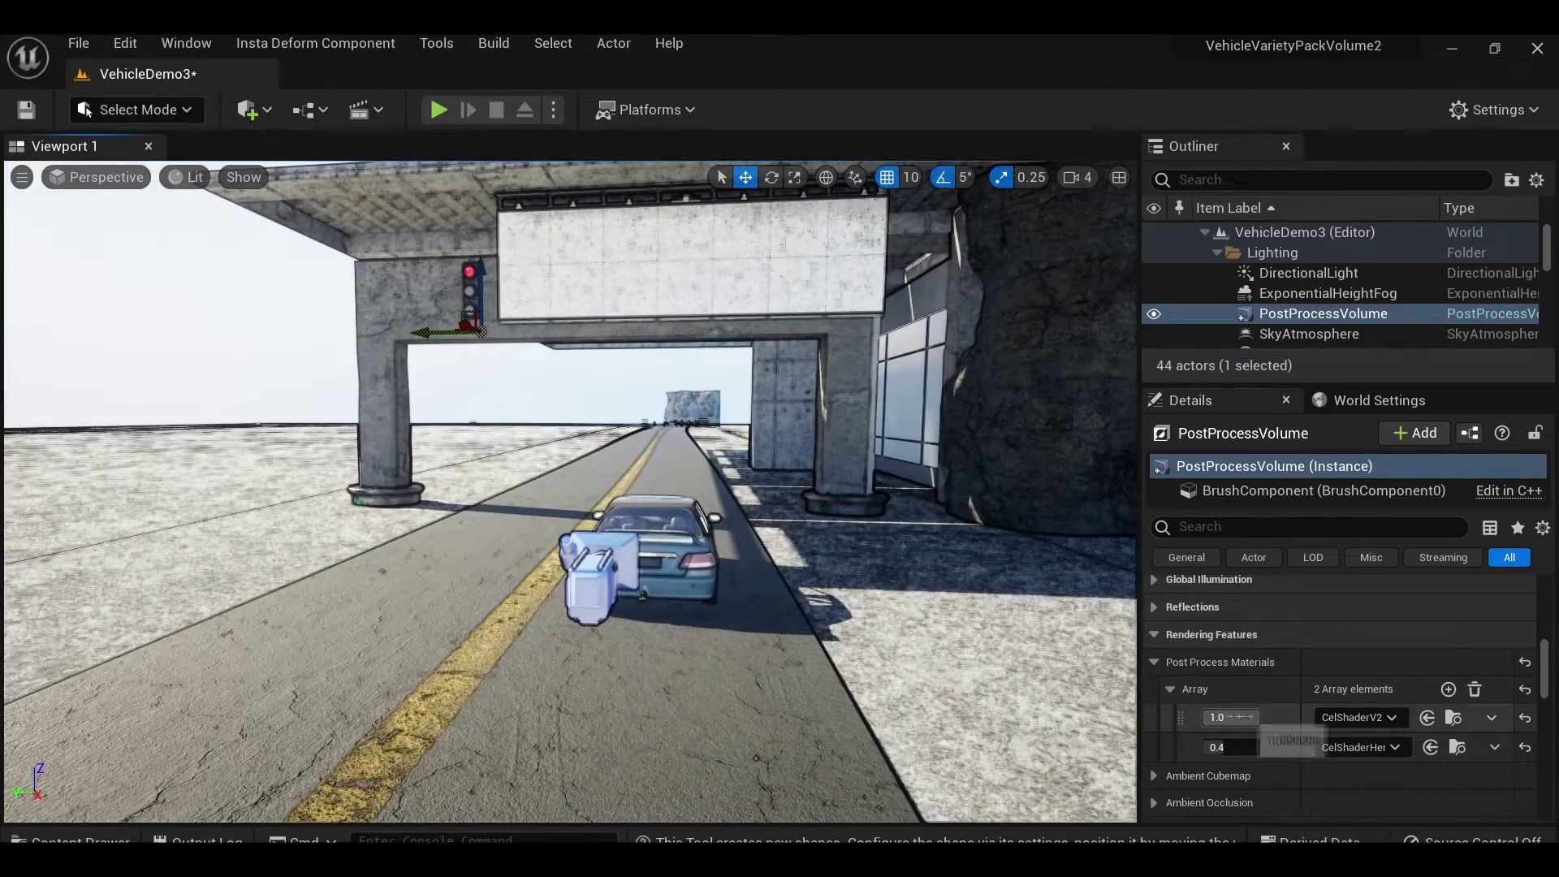
left_click(1230, 717)
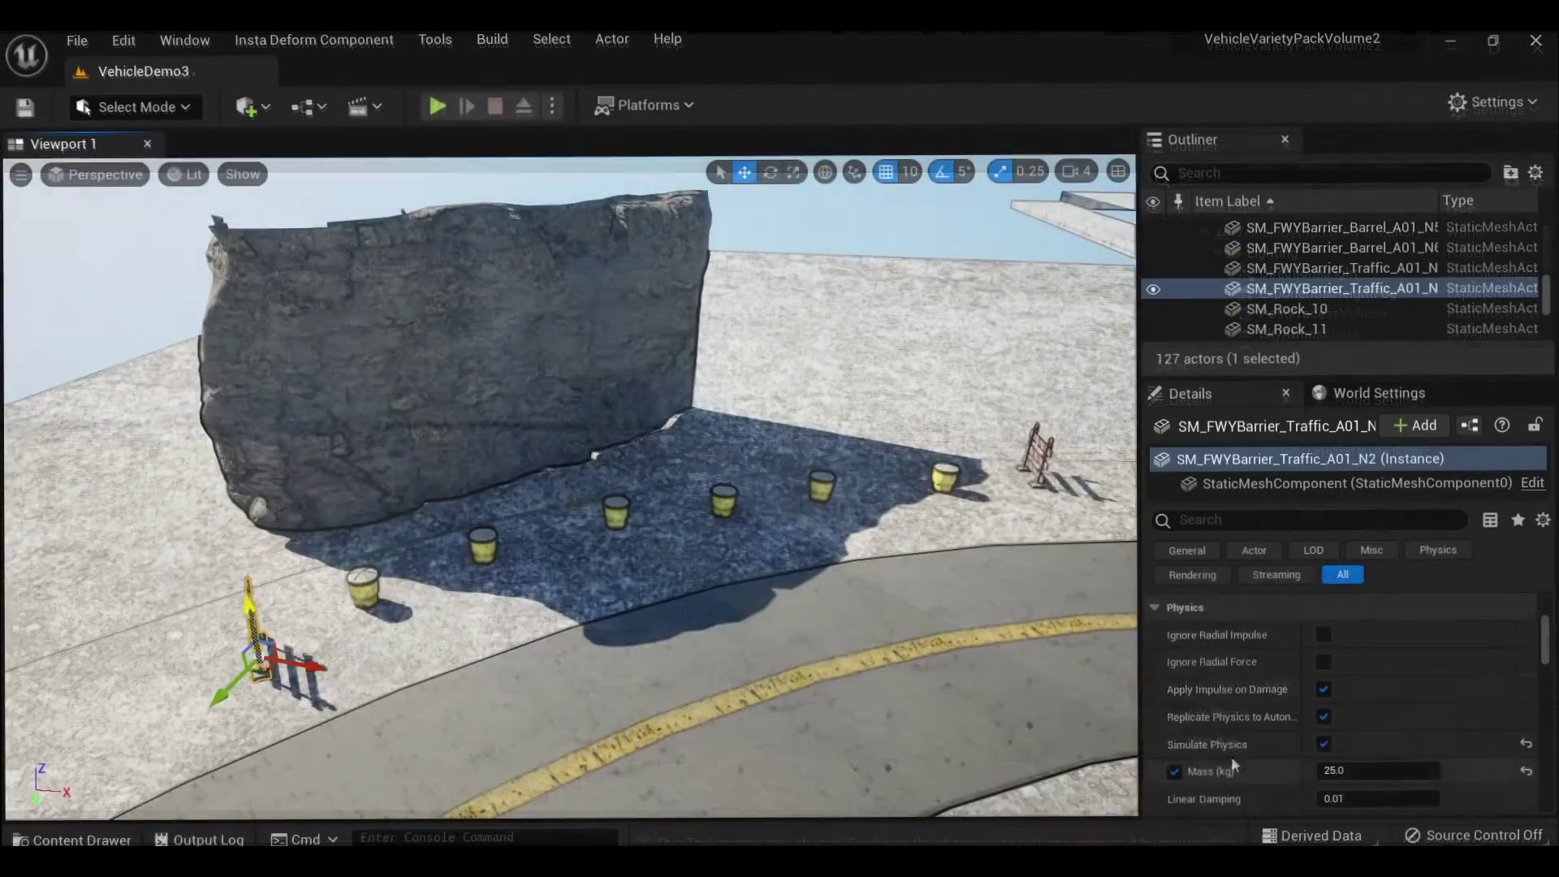
Paste a row of five barrier barrels beside the road, and duplicate the two end barrels farther along the row
scroll(1231, 757, "down", 2)
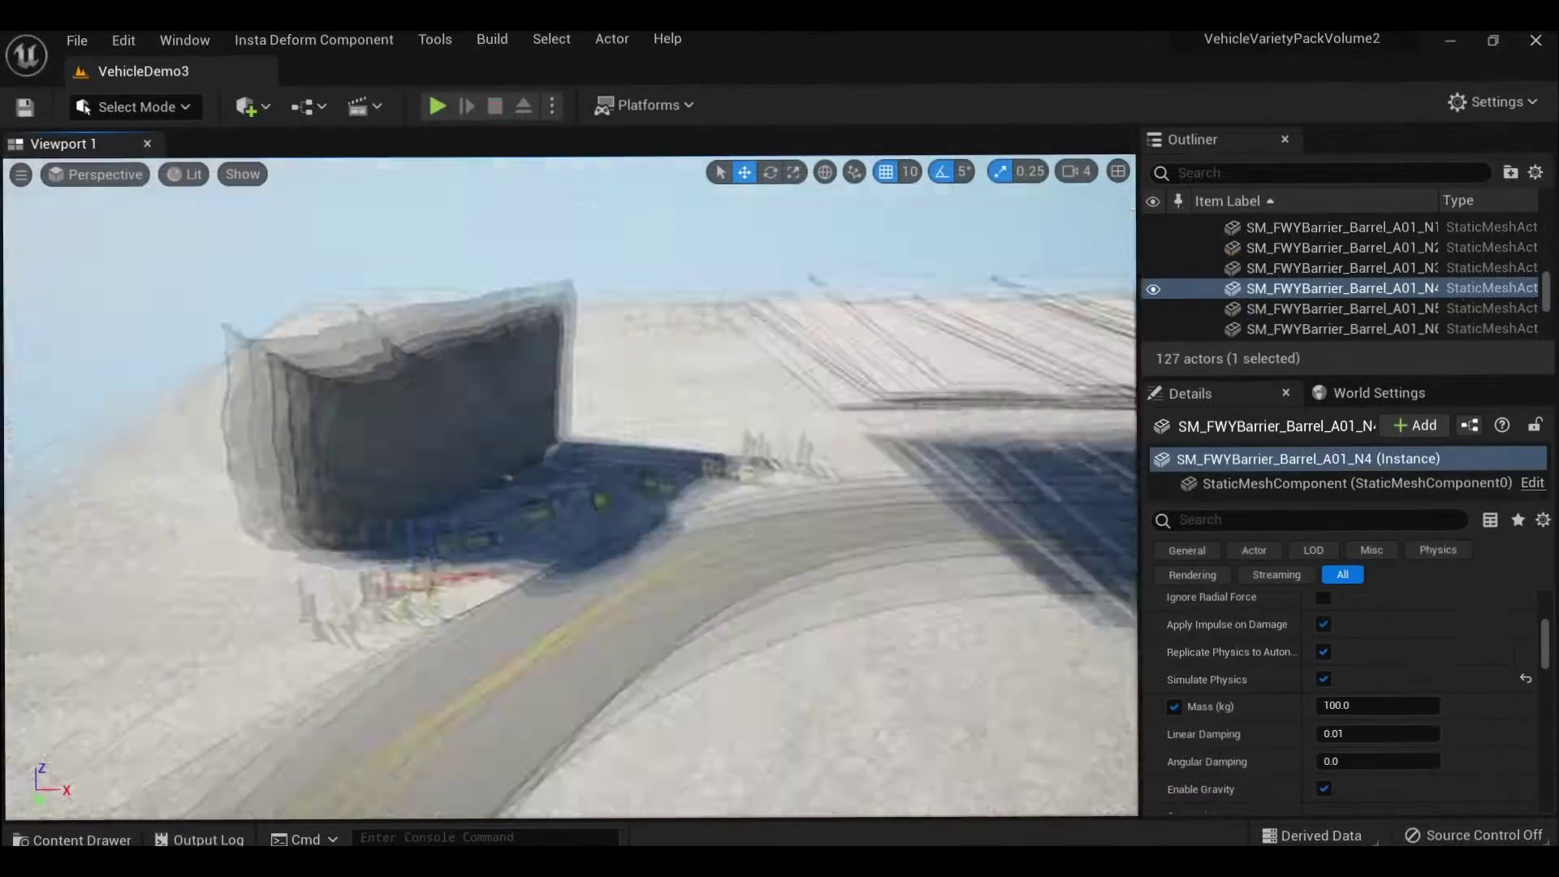
key("ctrl+v")
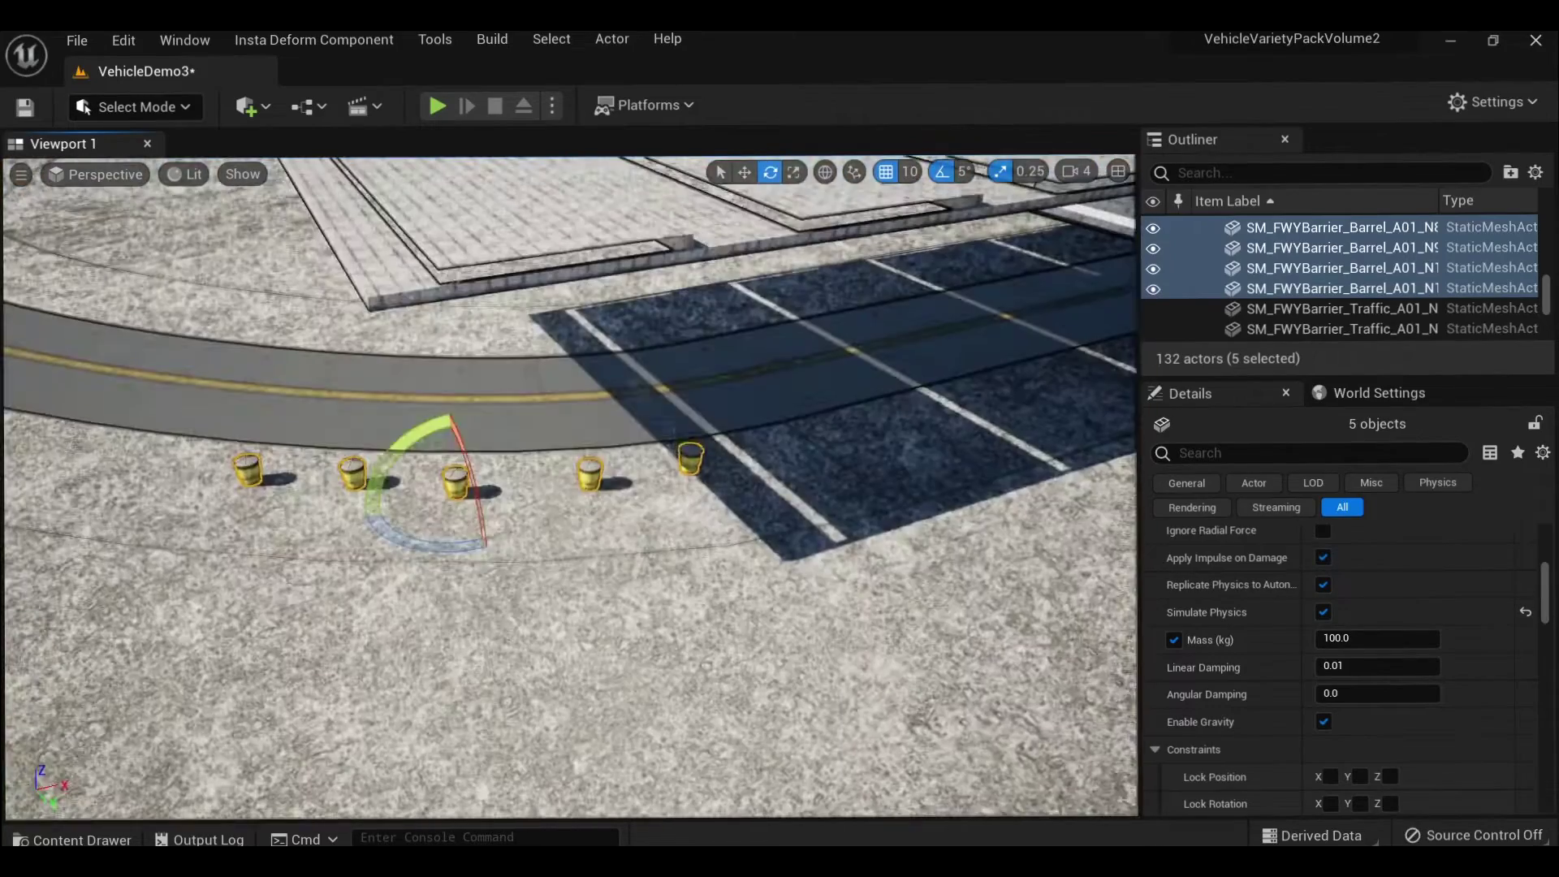
left_click(690, 458)
left_click(590, 474, "ctrl")
key("w")
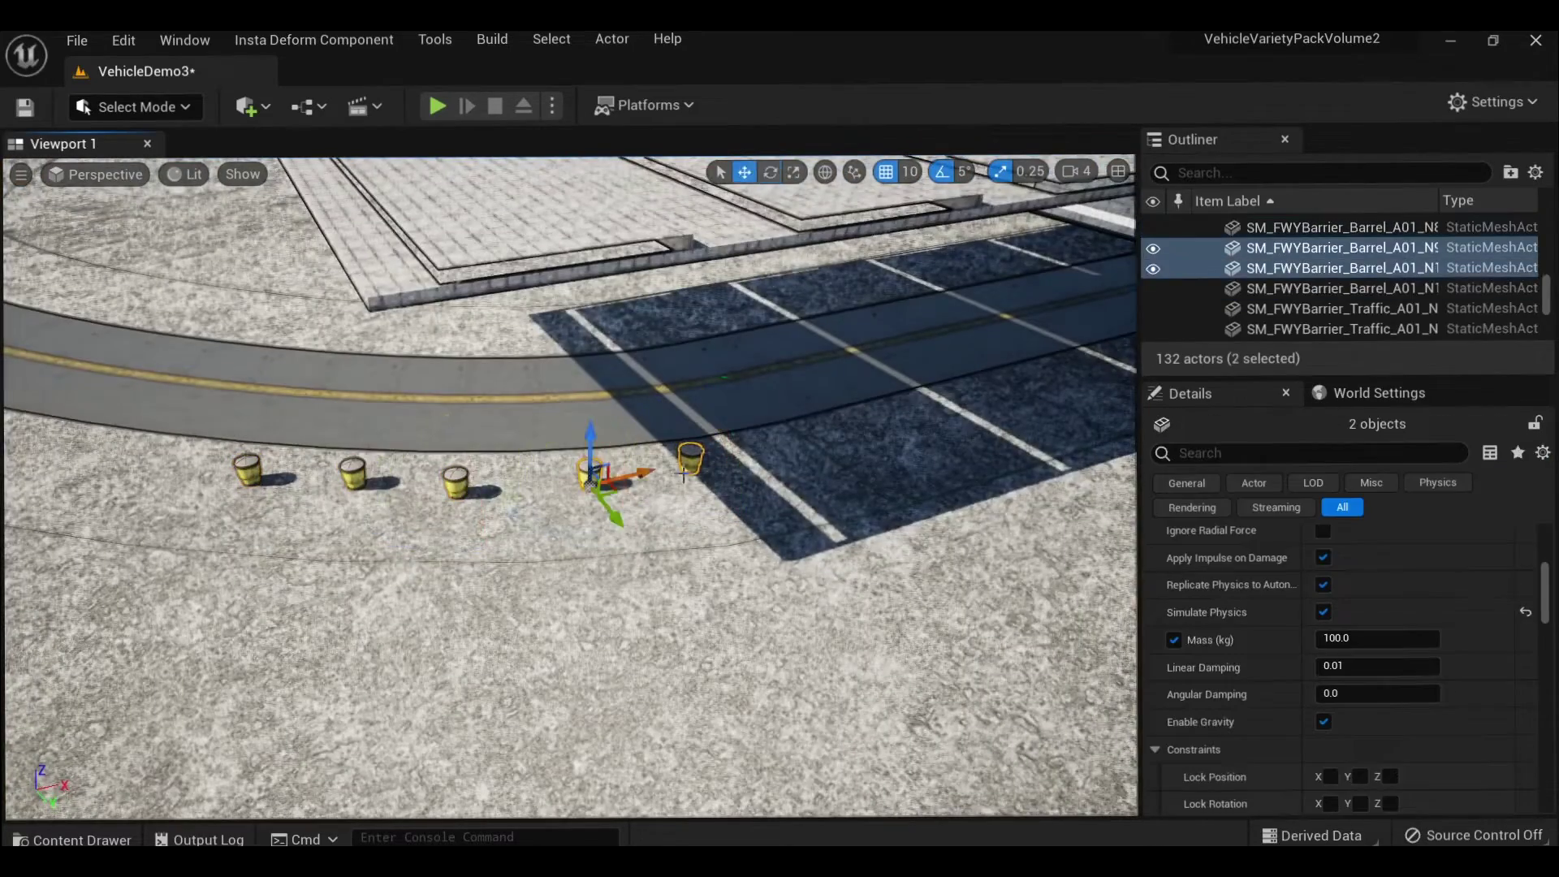
left_click_drag(629, 487, 815, 464, "alt")
key("Escape")
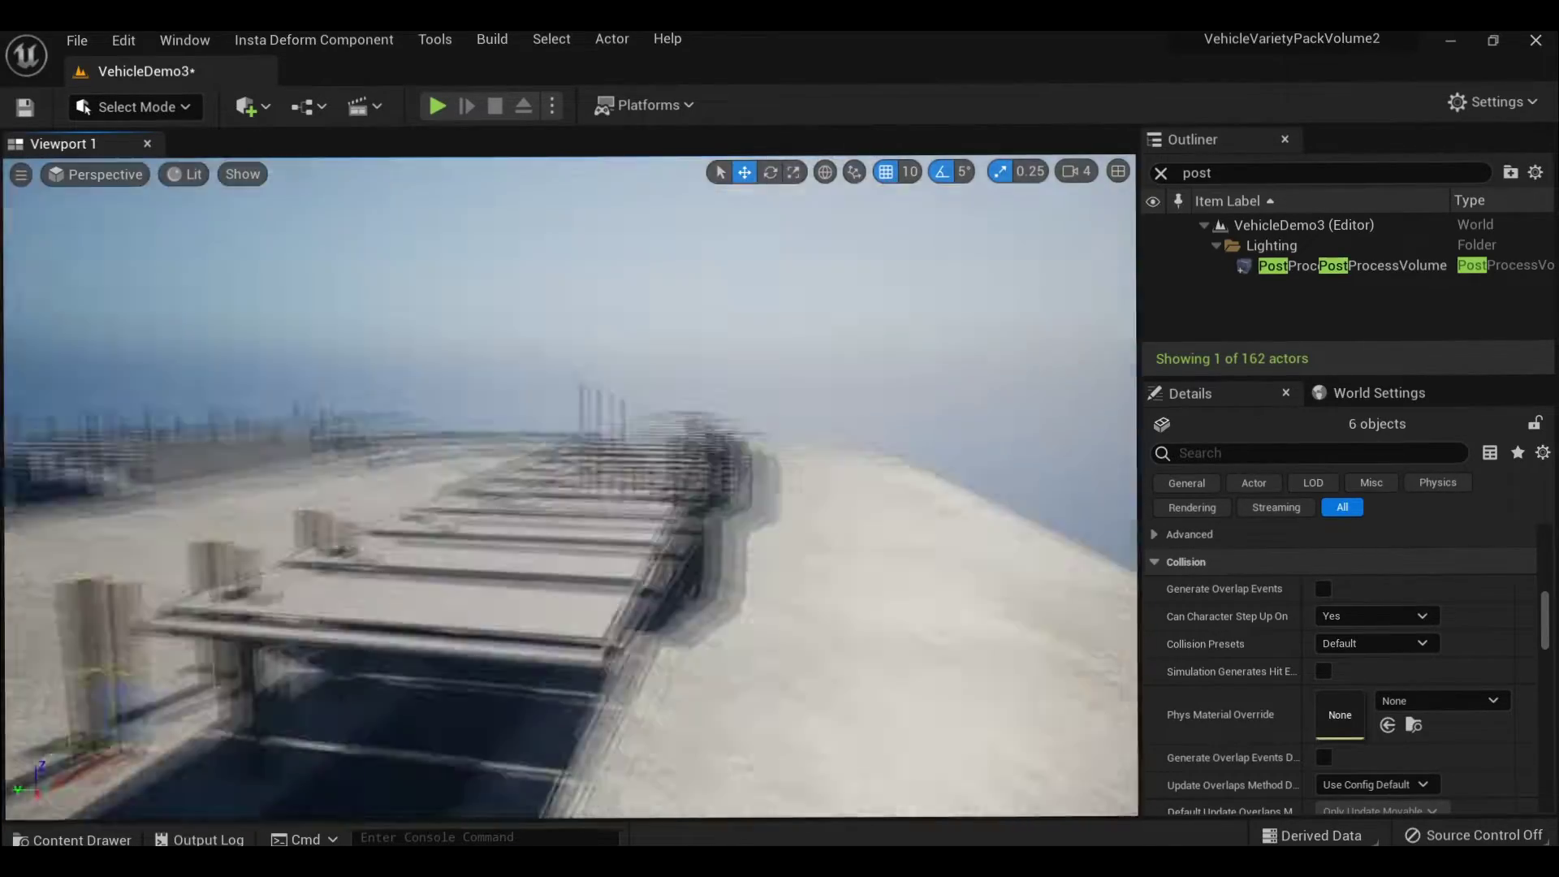
Select the wall panel adjoining SM_Wall_41, and browse the IndustrialArea meshes for building pieces
key("Escape")
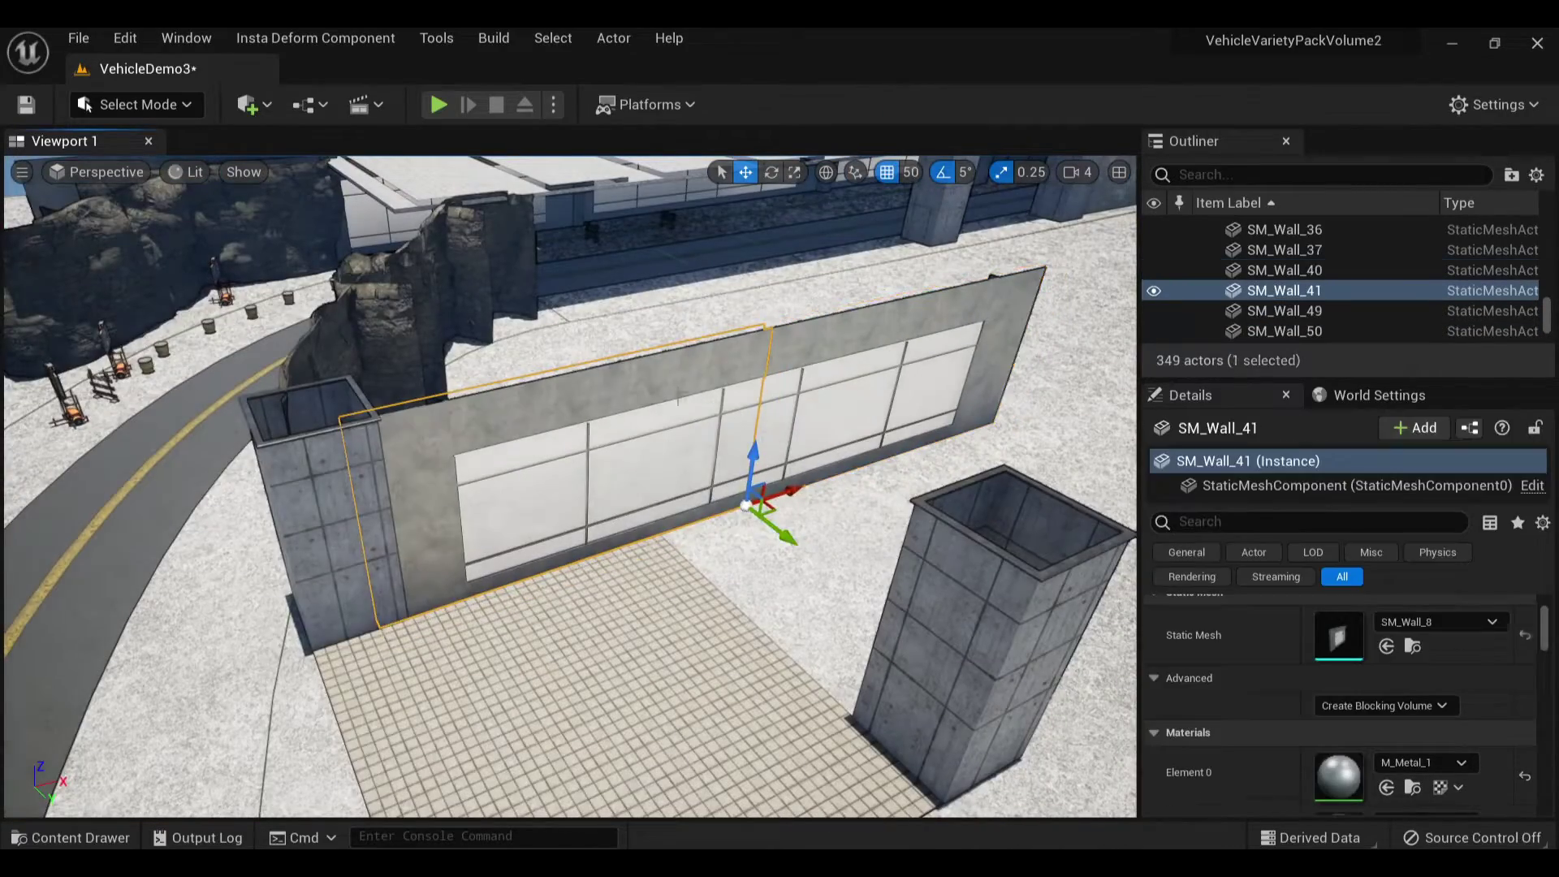
left_click(839, 449)
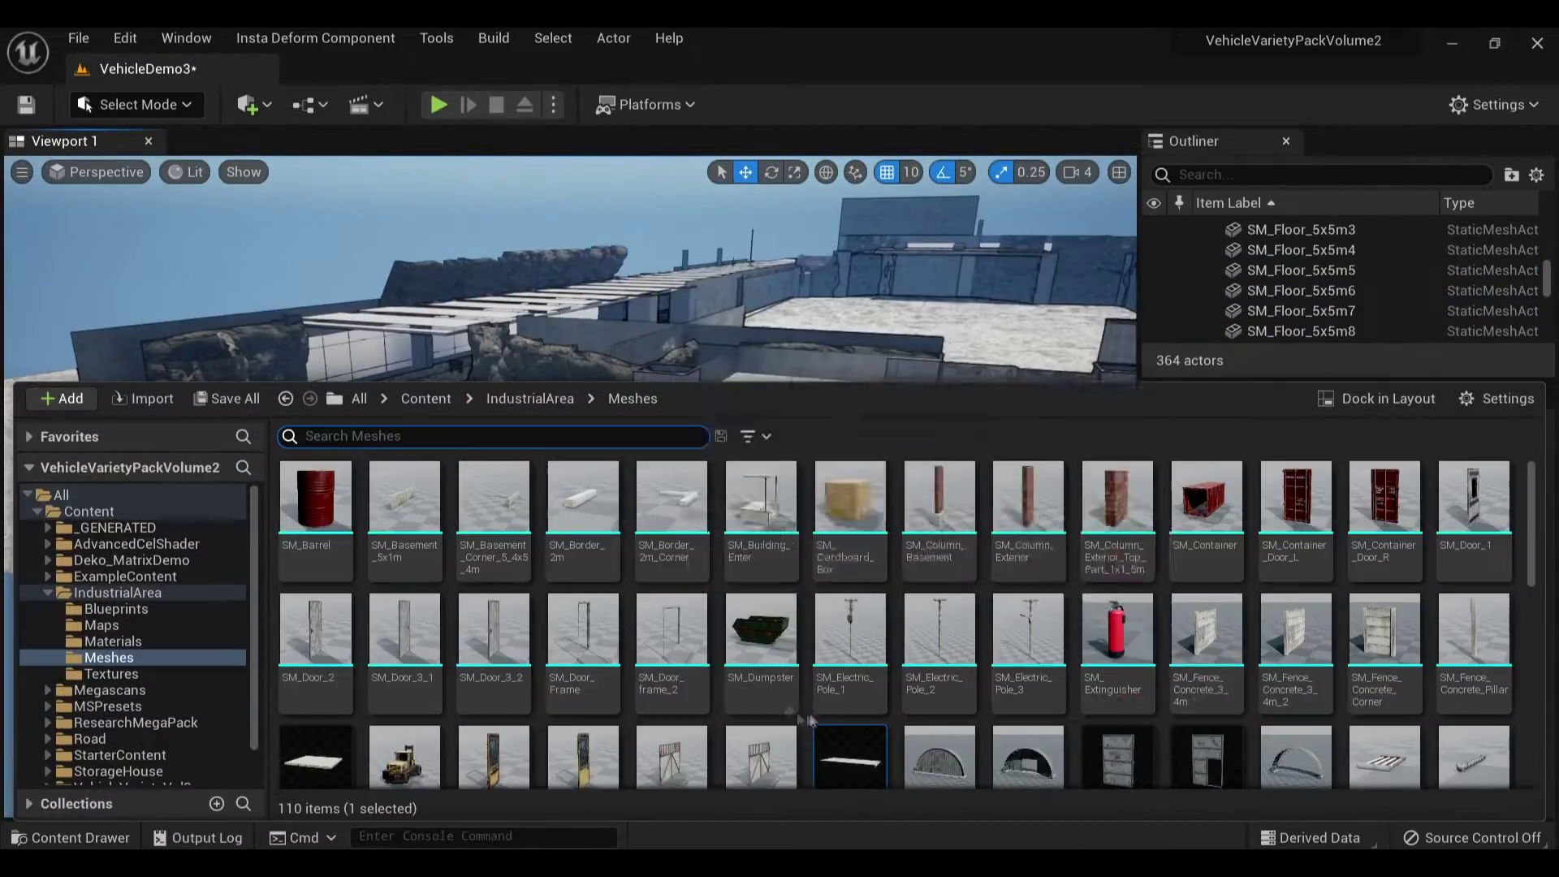
scroll(810, 718, "down", 5)
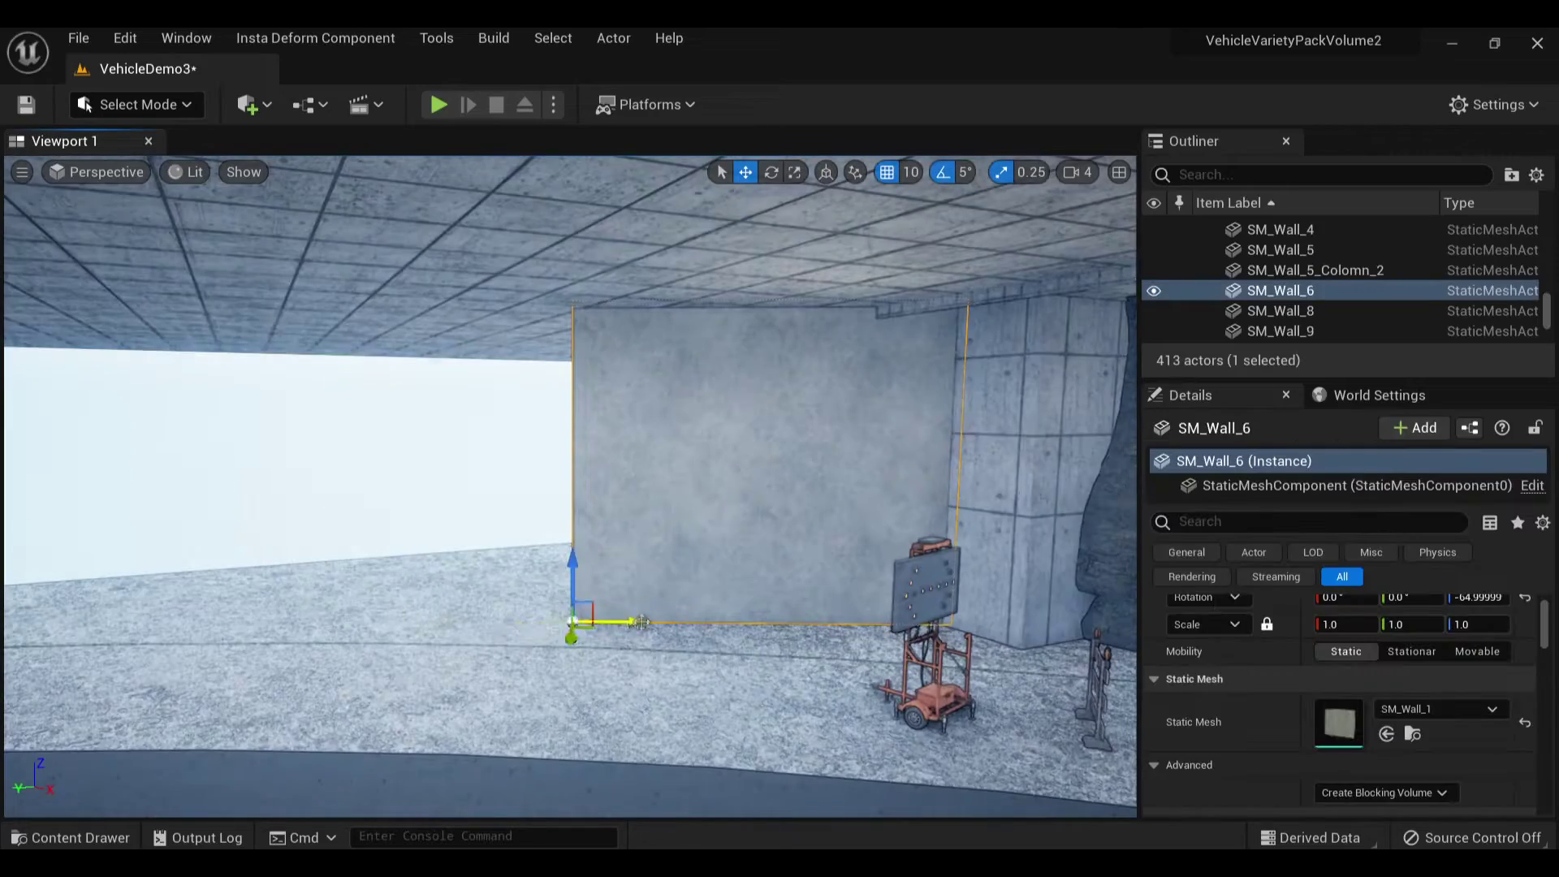
Extend the roadside wall with concrete SM_Wall_1 panels near the column, and select the construction display sign beside it
right_click(386, 557)
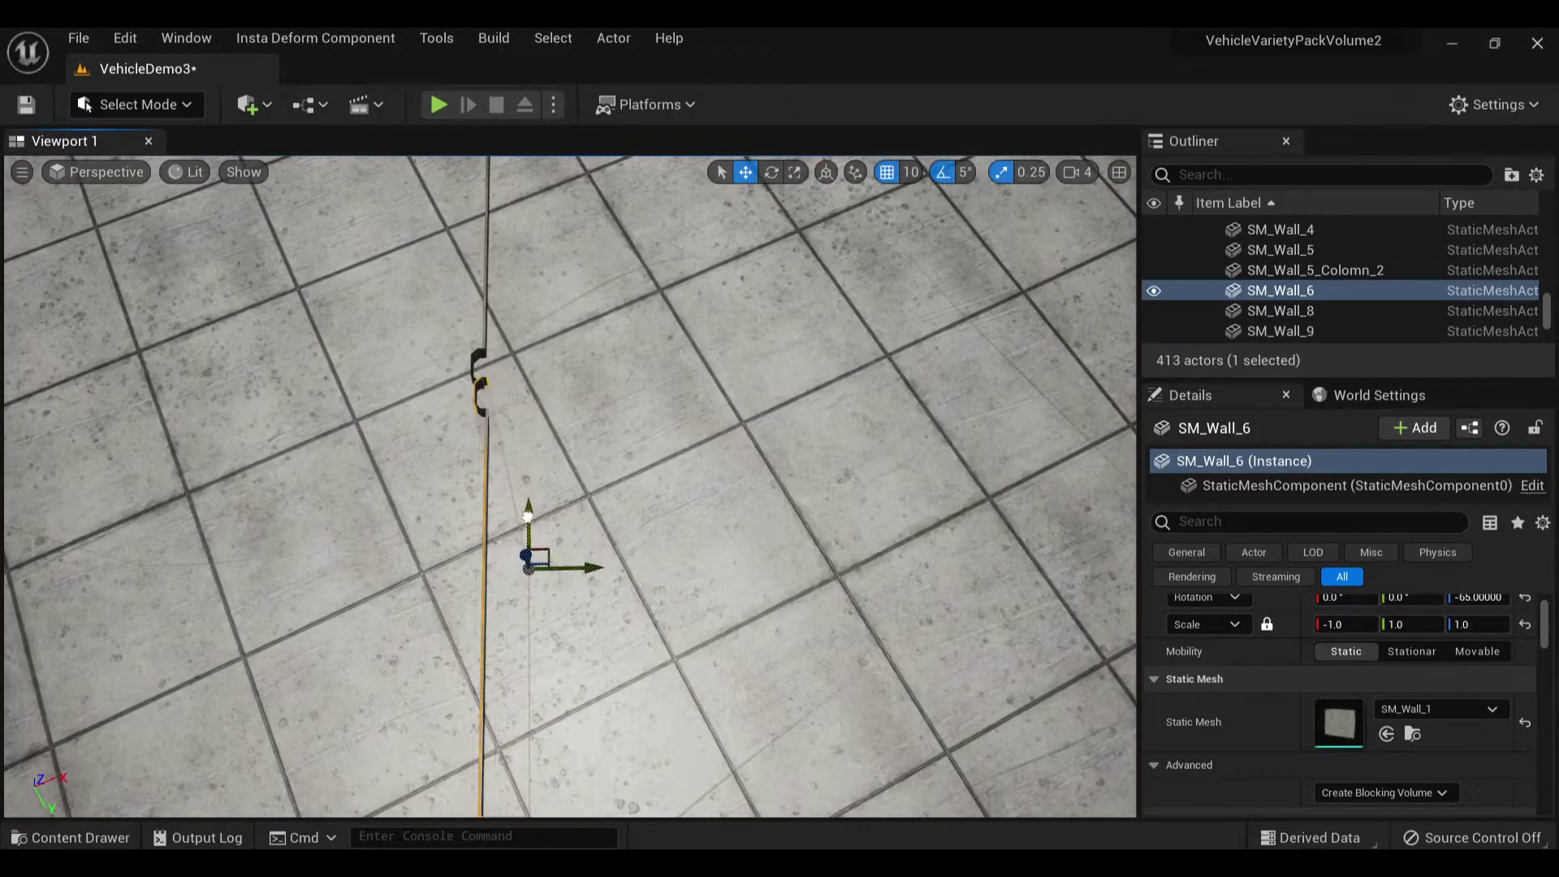
key("Escape")
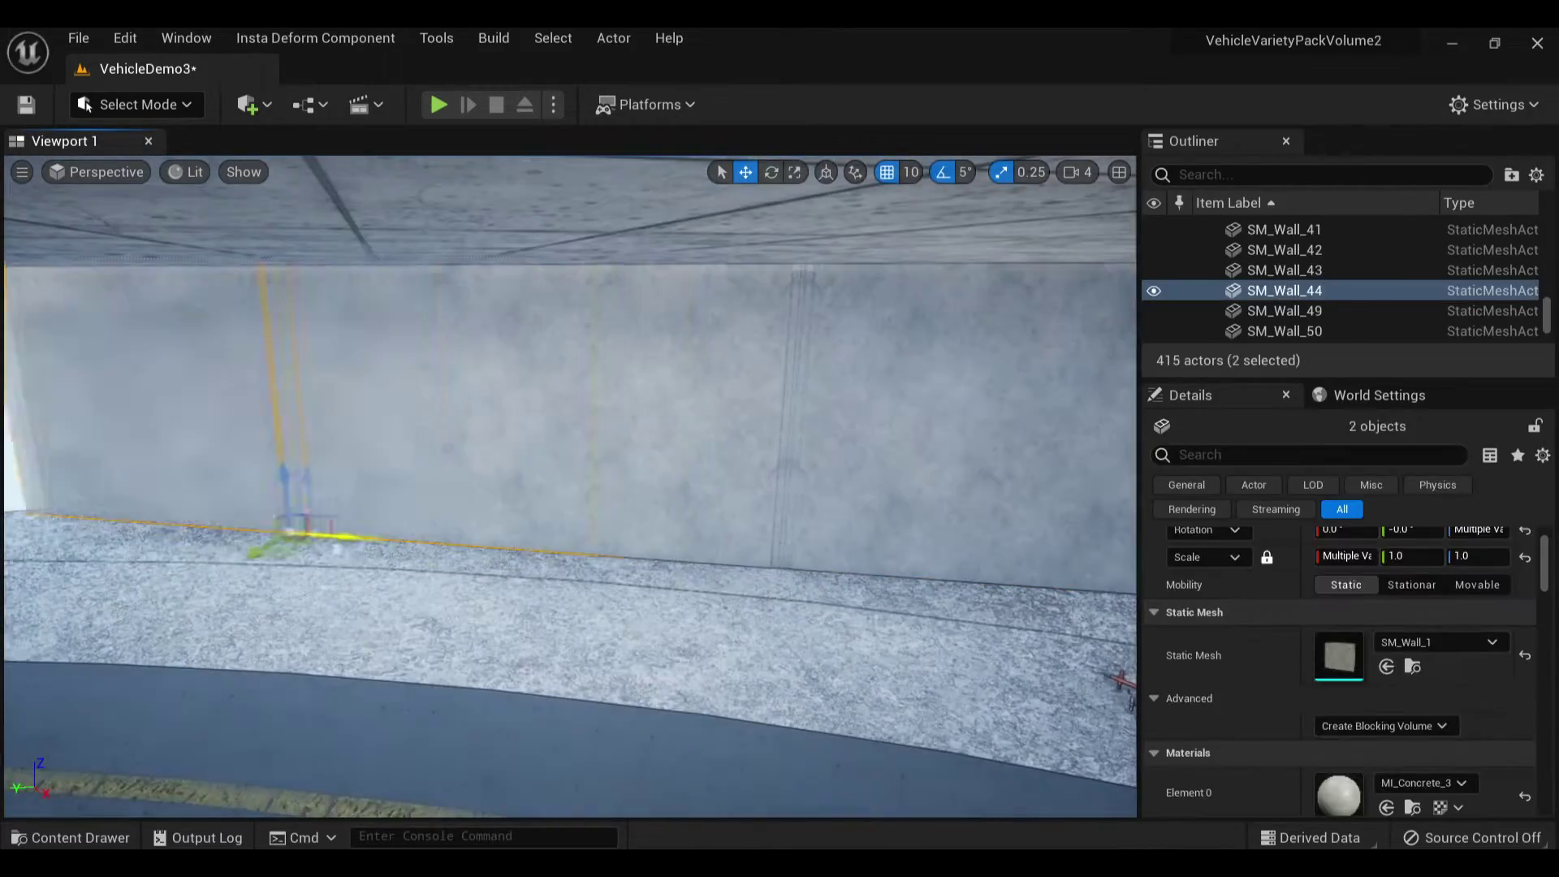
key("w")
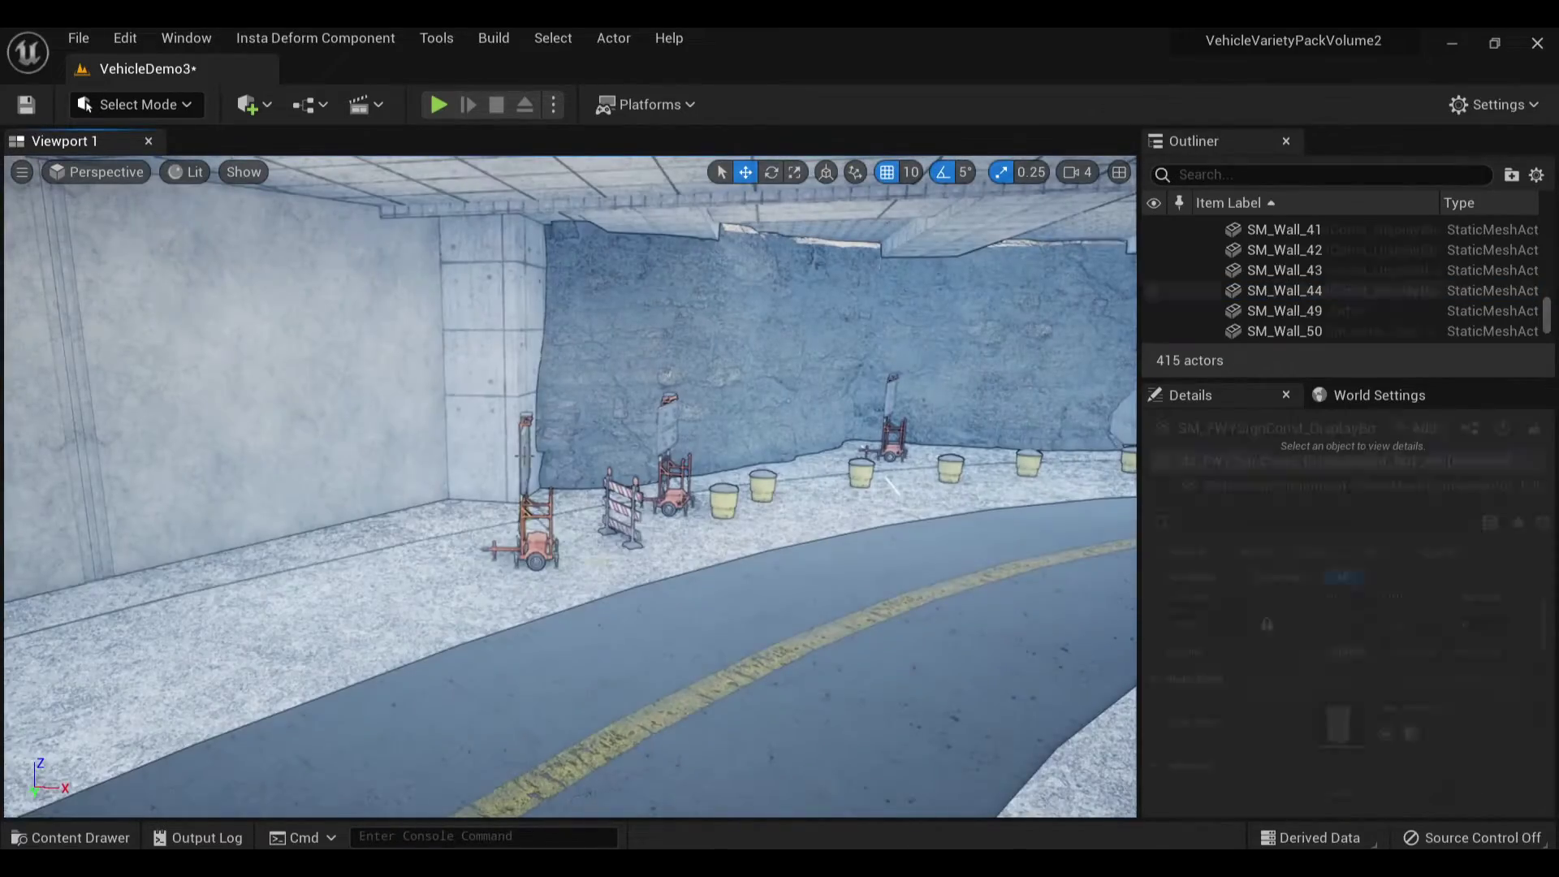
left_click(532, 504)
scroll(1339, 690, "down", 10)
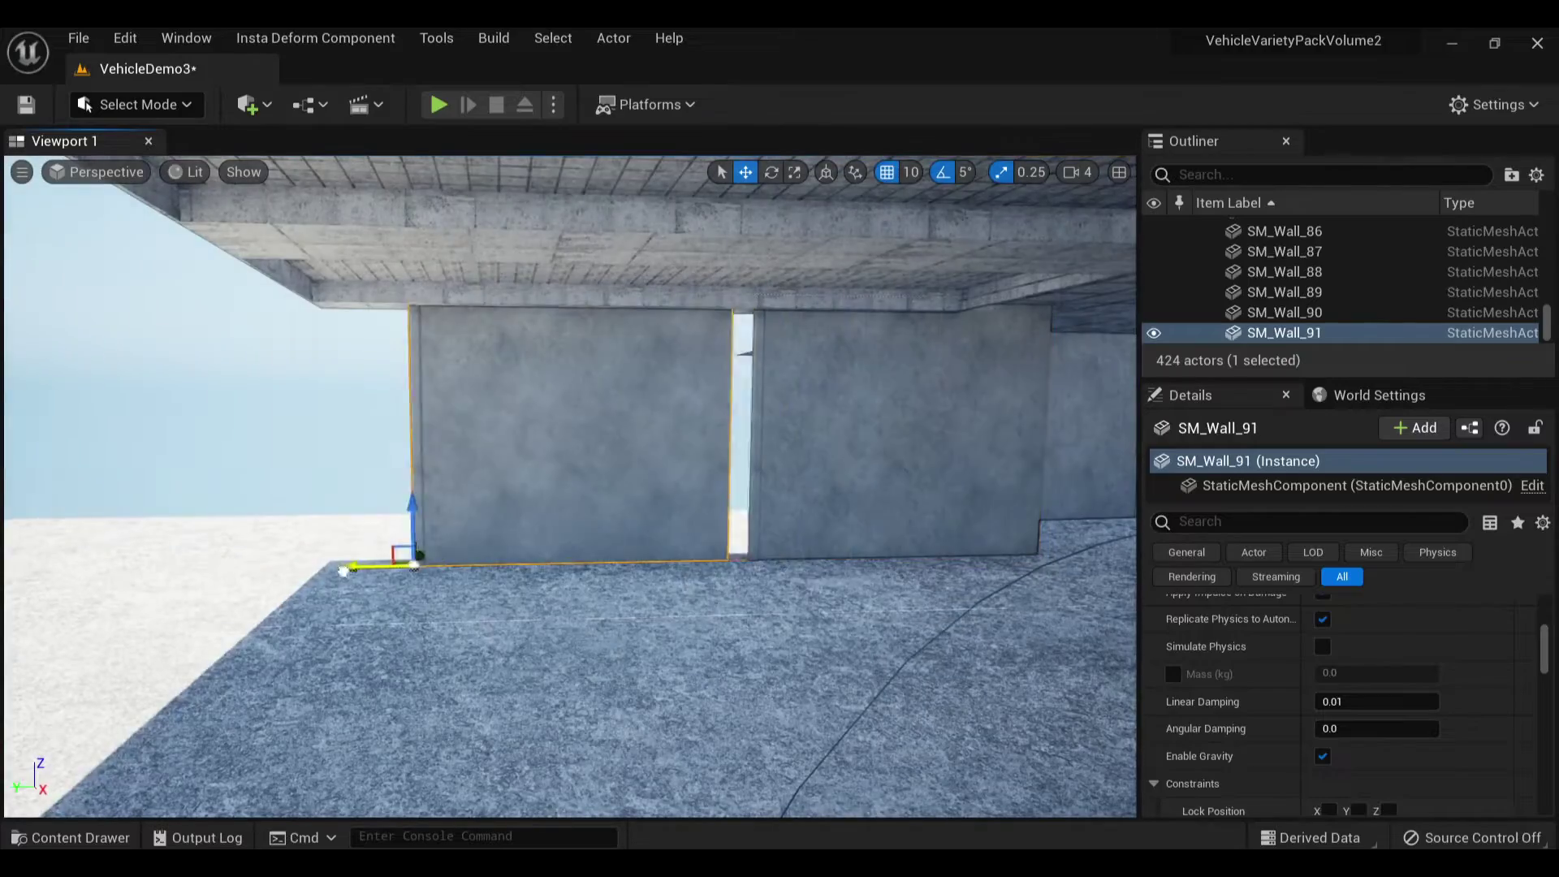
Try deleting the end wall panel SM_Wall_91, and undo the deletion
key("Delete")
right_click_drag(344, 571, 344, 571)
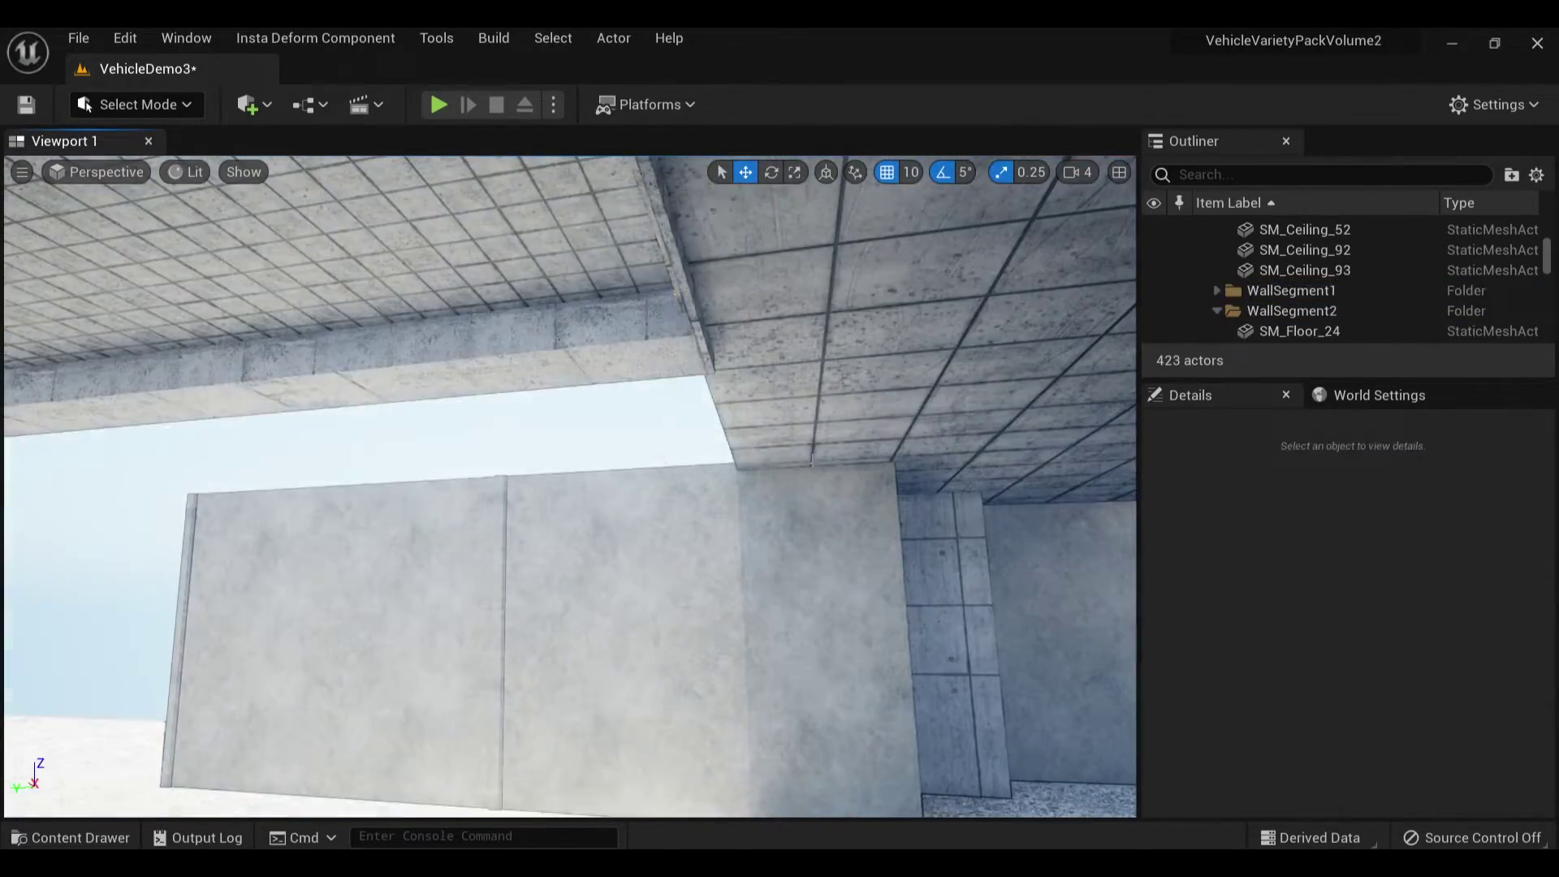
key("ctrl+z")
key("ctrl+z")
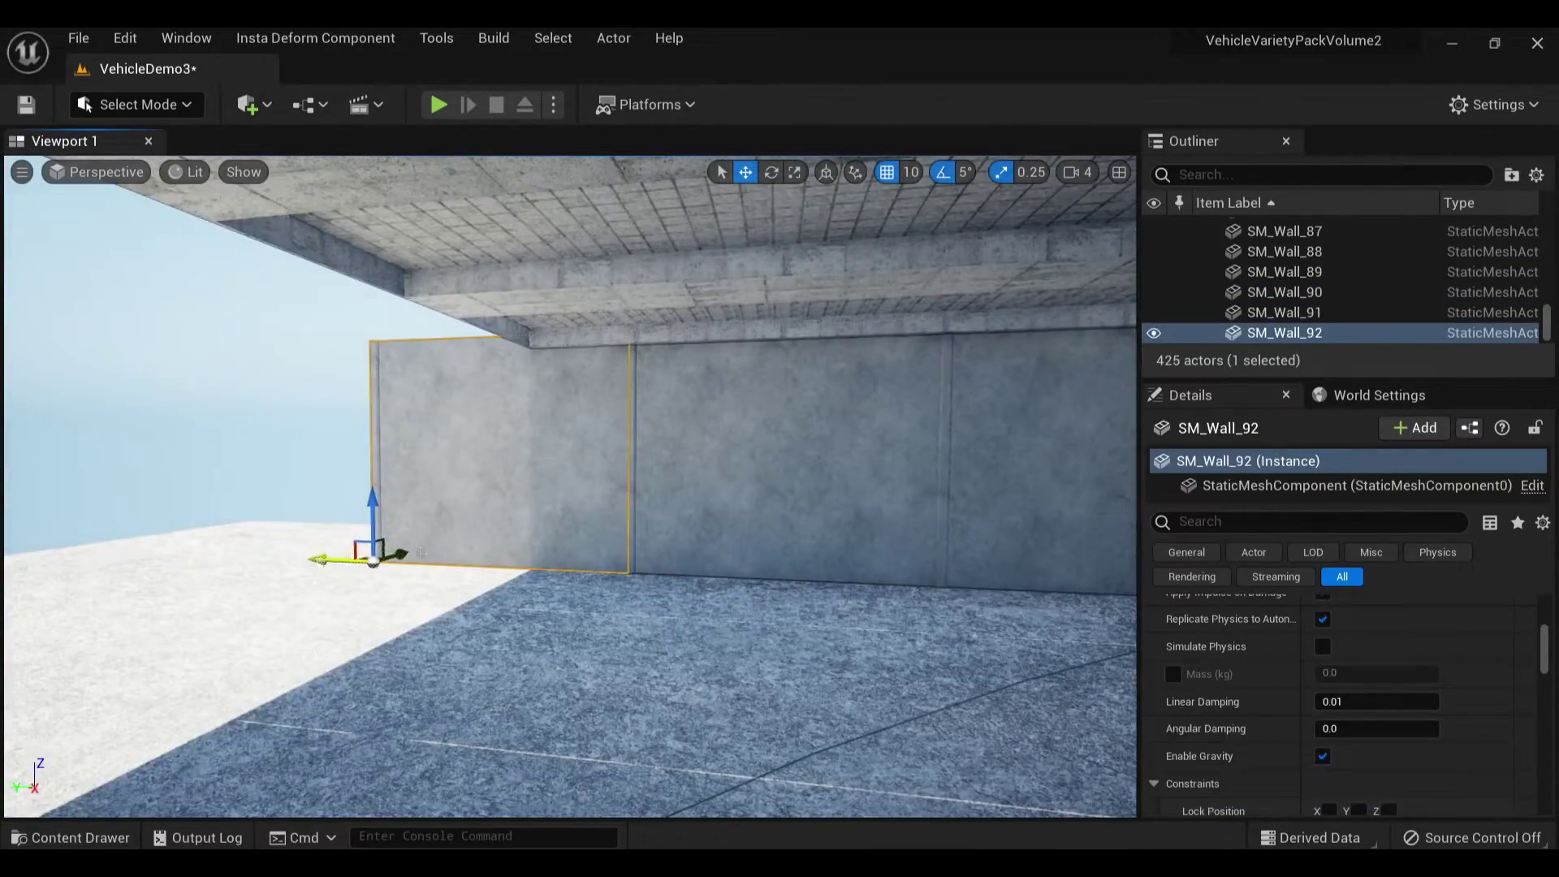
Continue the row of concrete wall panels along the outer side of the road curve
key("Escape")
right_click_drag(421, 553, 422, 553)
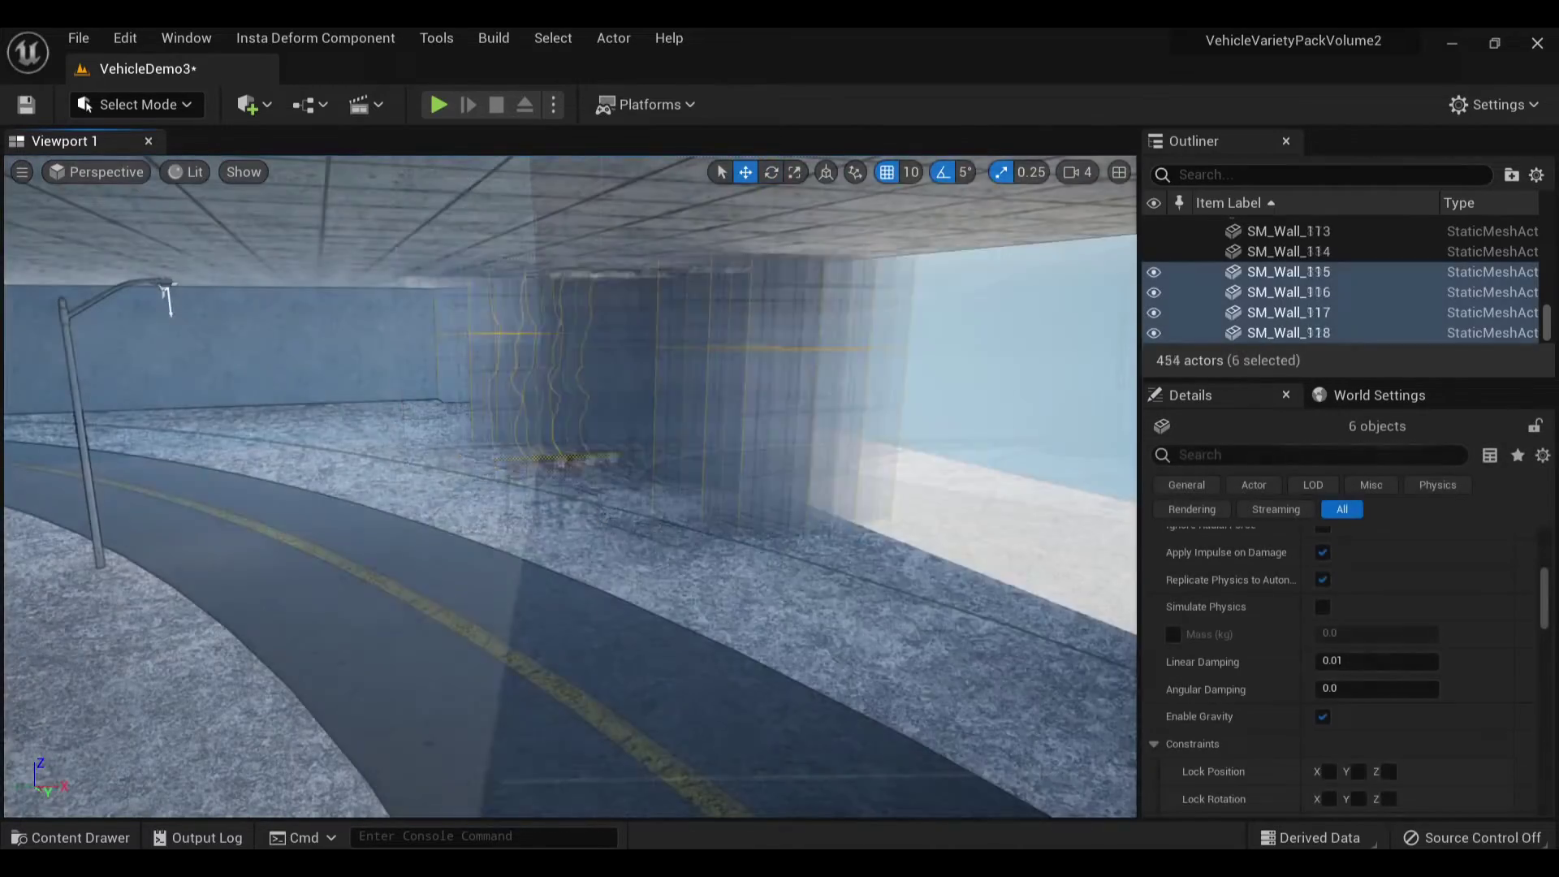
key("Escape")
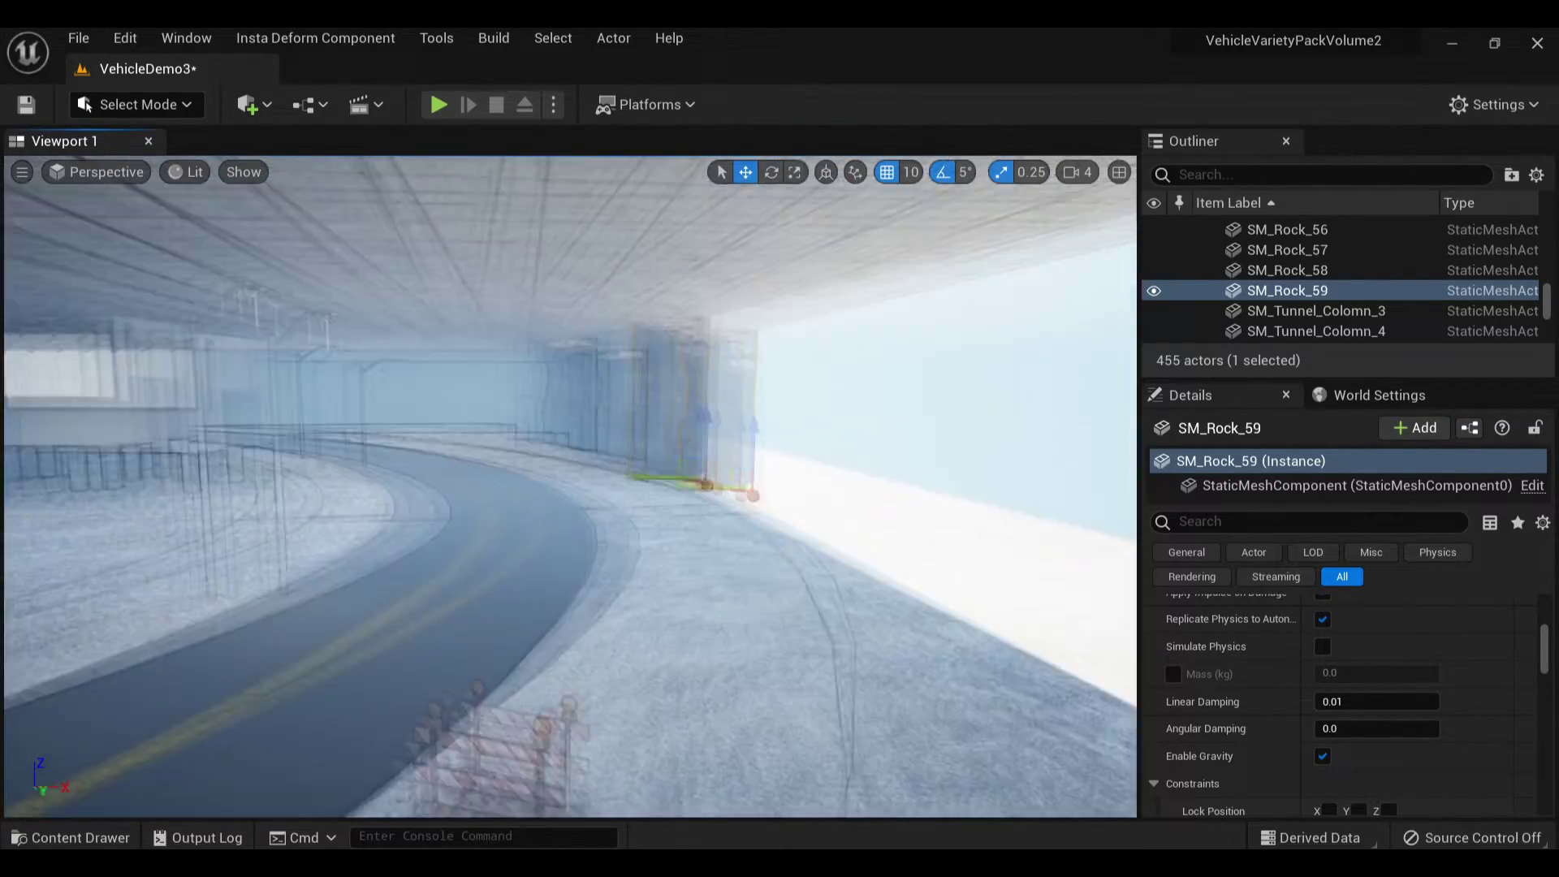
Play the level in the editor viewport to test the sedan on the finished track
key("Escape")
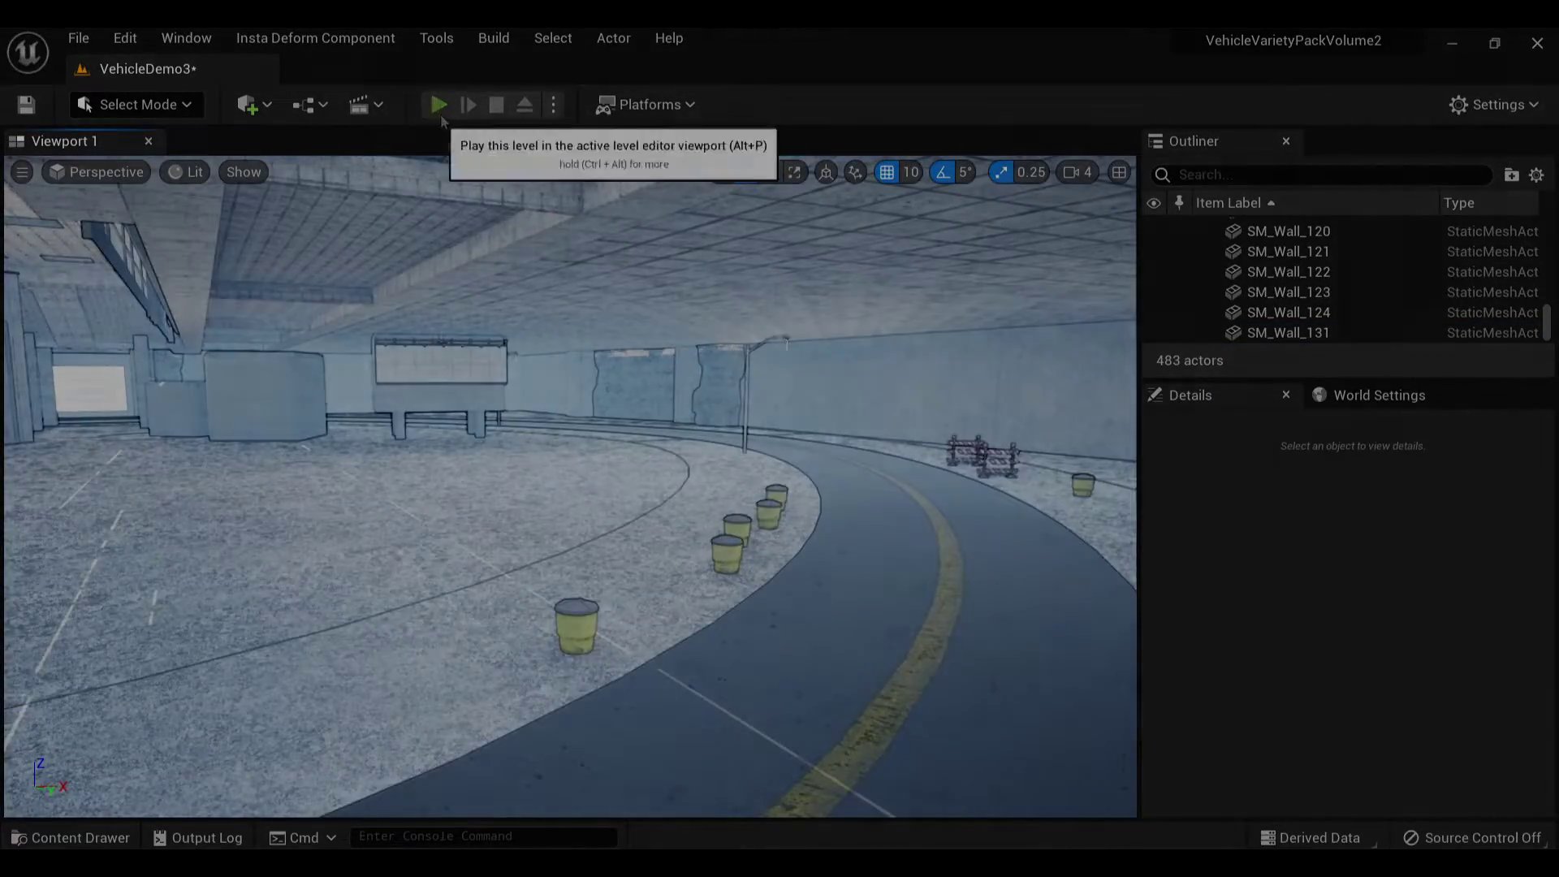
left_click(439, 105)
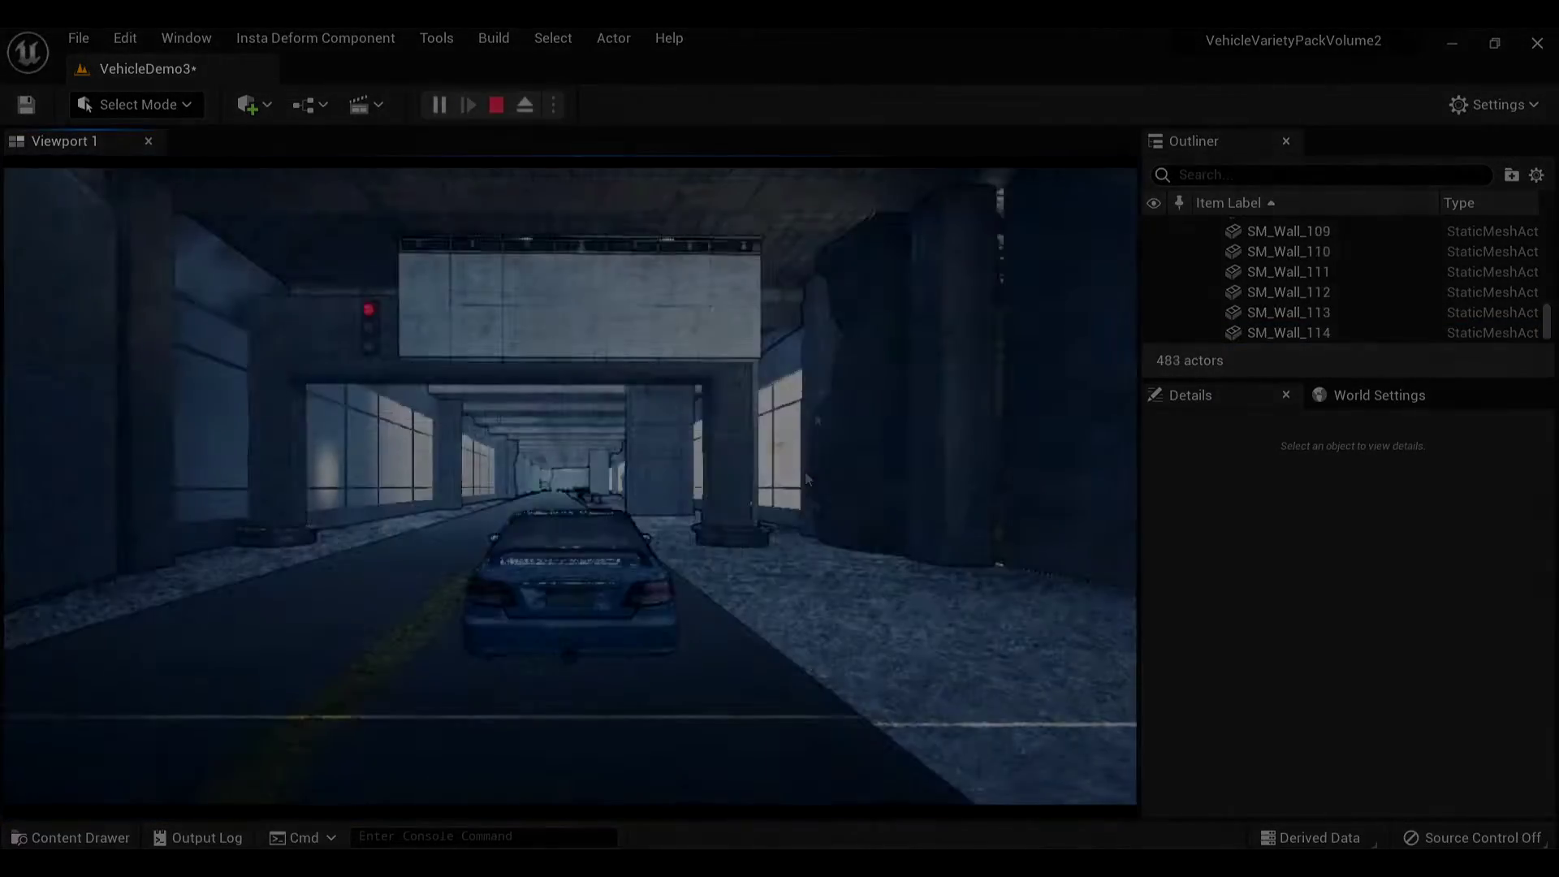